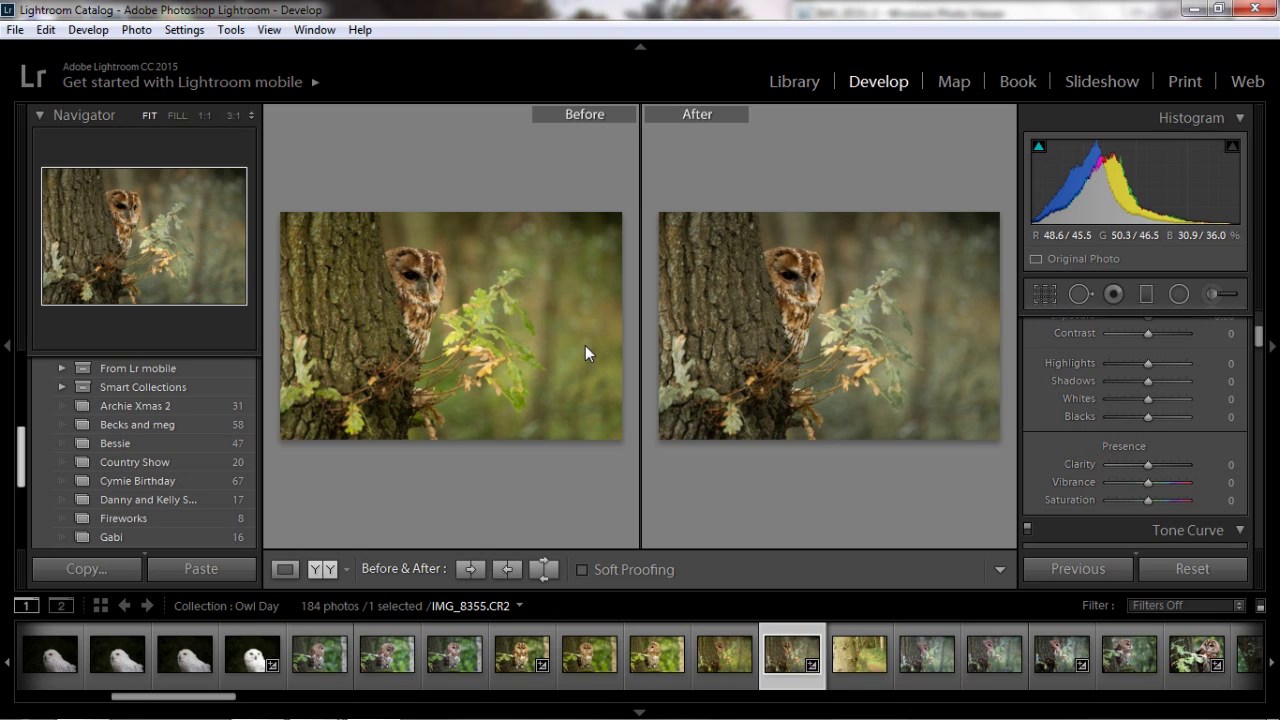
- Zoom to 1:1 on IMG_8373 and pan to the grainy background at the owl's head edge
click(830, 262)
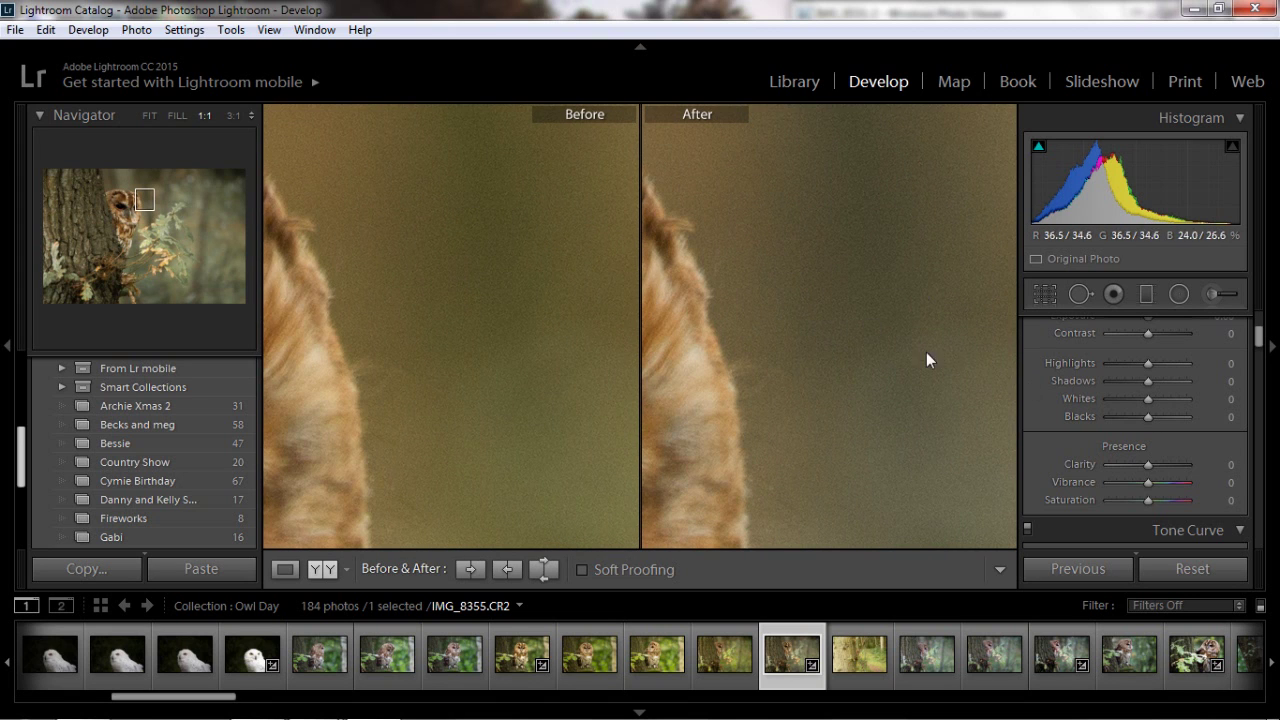
click(1124, 656)
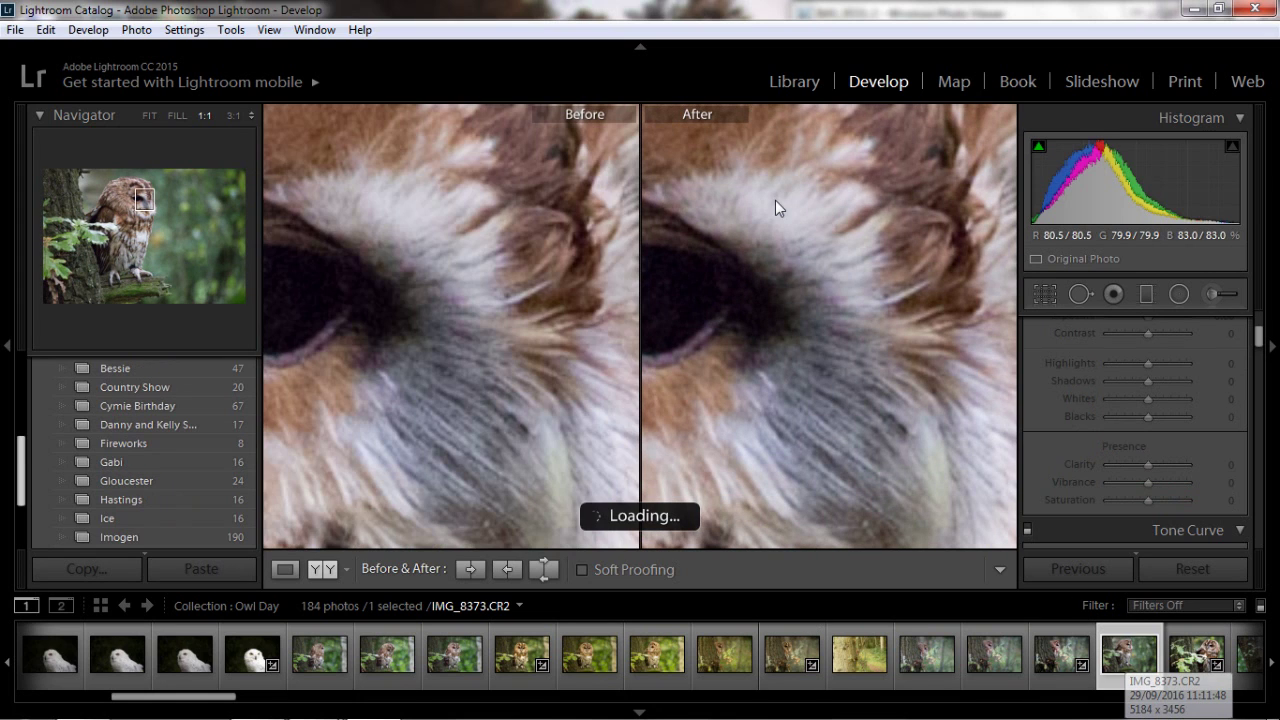
drag(819, 210, 721, 416)
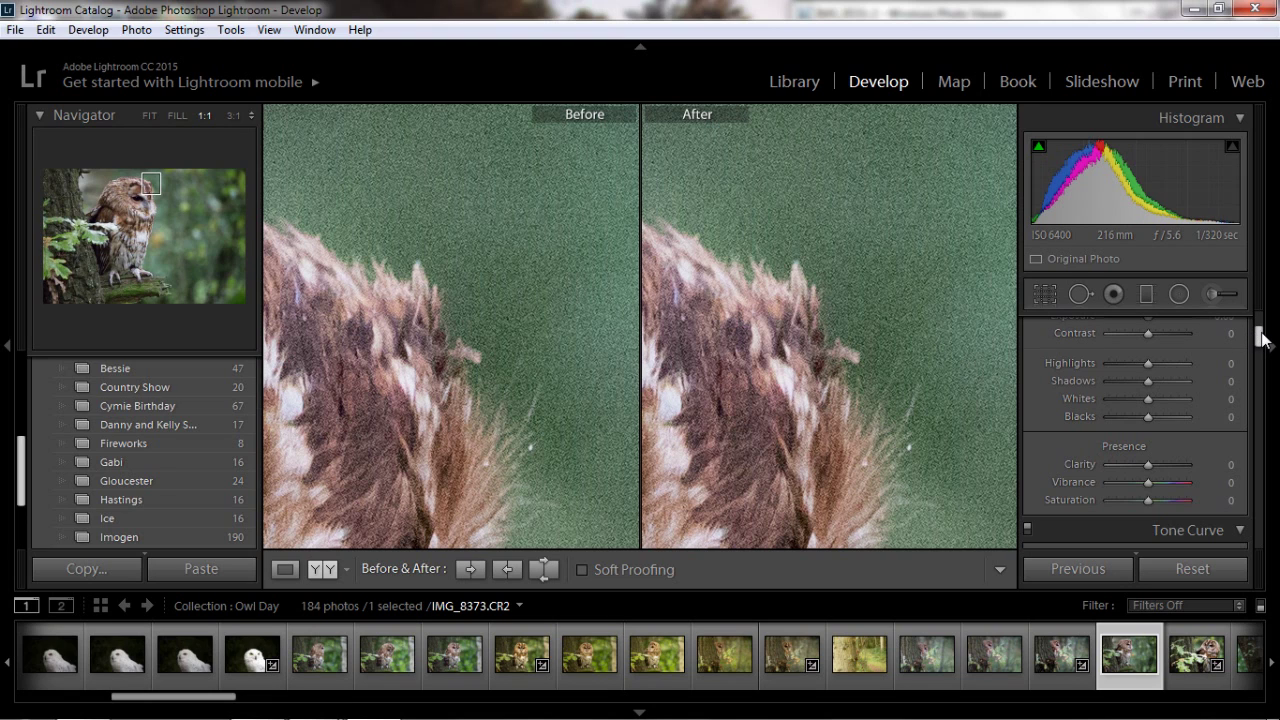
- Preview the sharpening edge mask while adjusting Masking, settling it at 87
drag(1262, 340, 1272, 446)
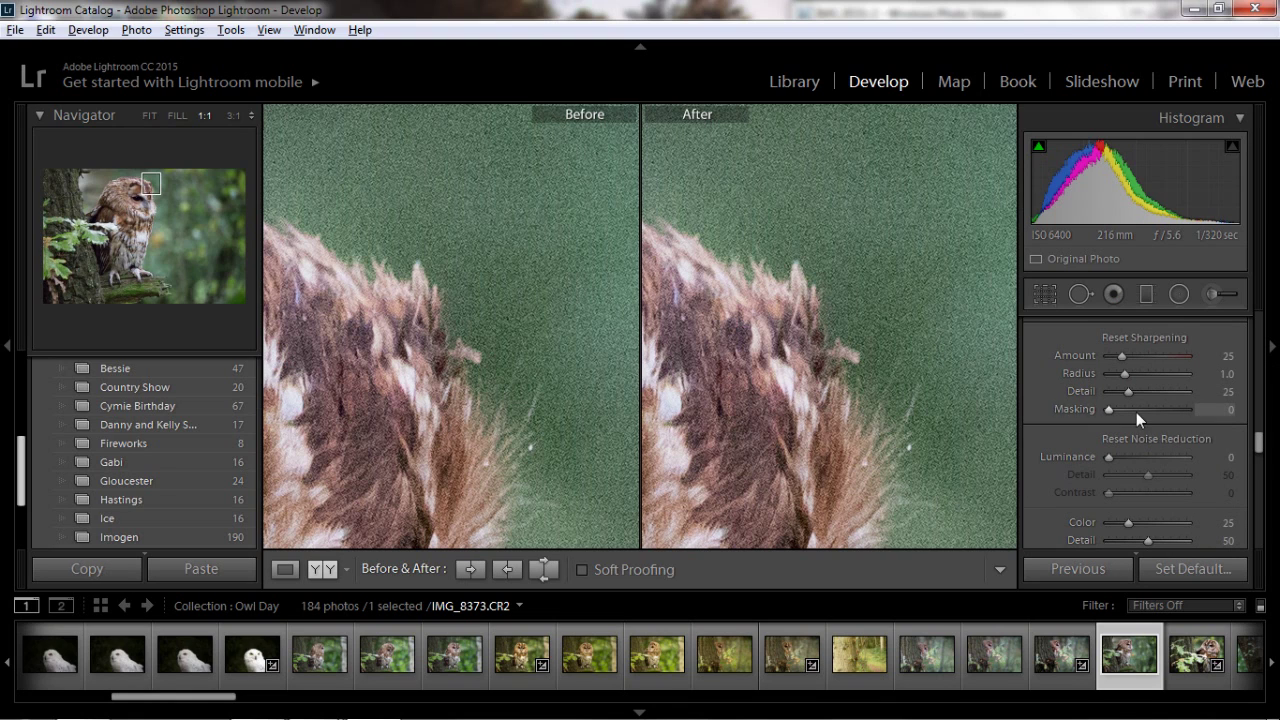
drag(1109, 409, 1190, 410)
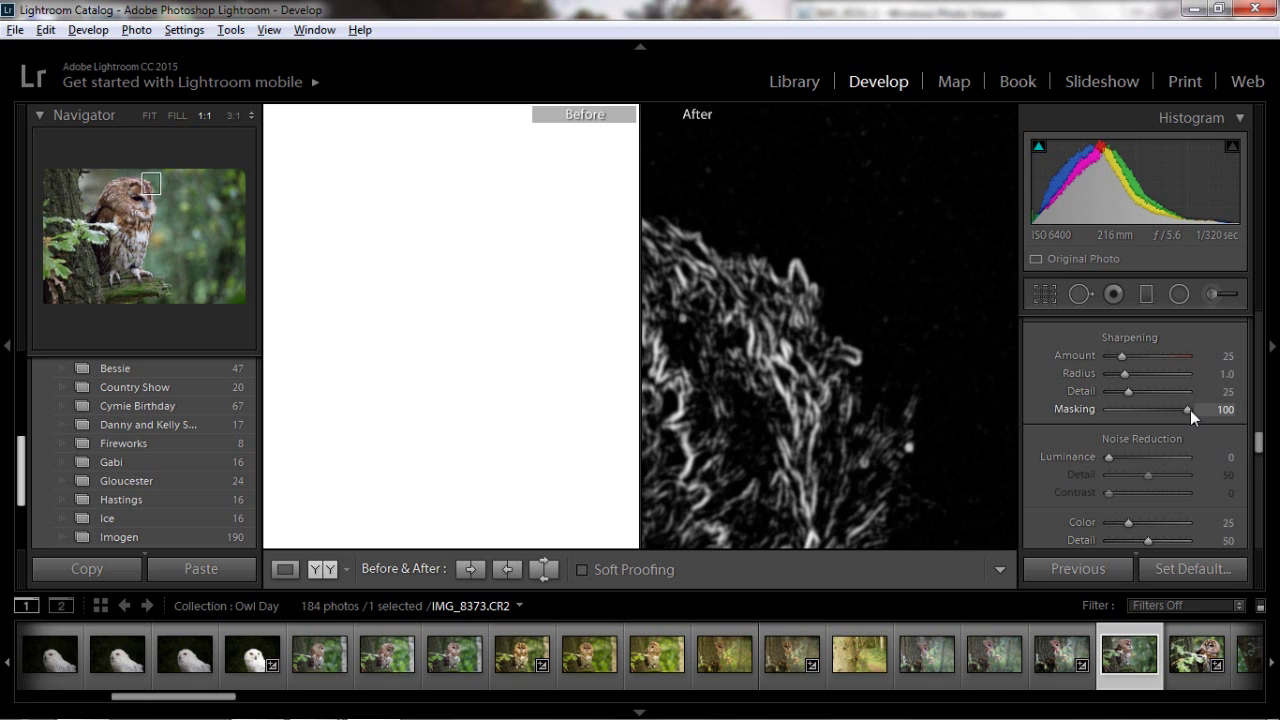
drag(1190, 410, 1190, 410)
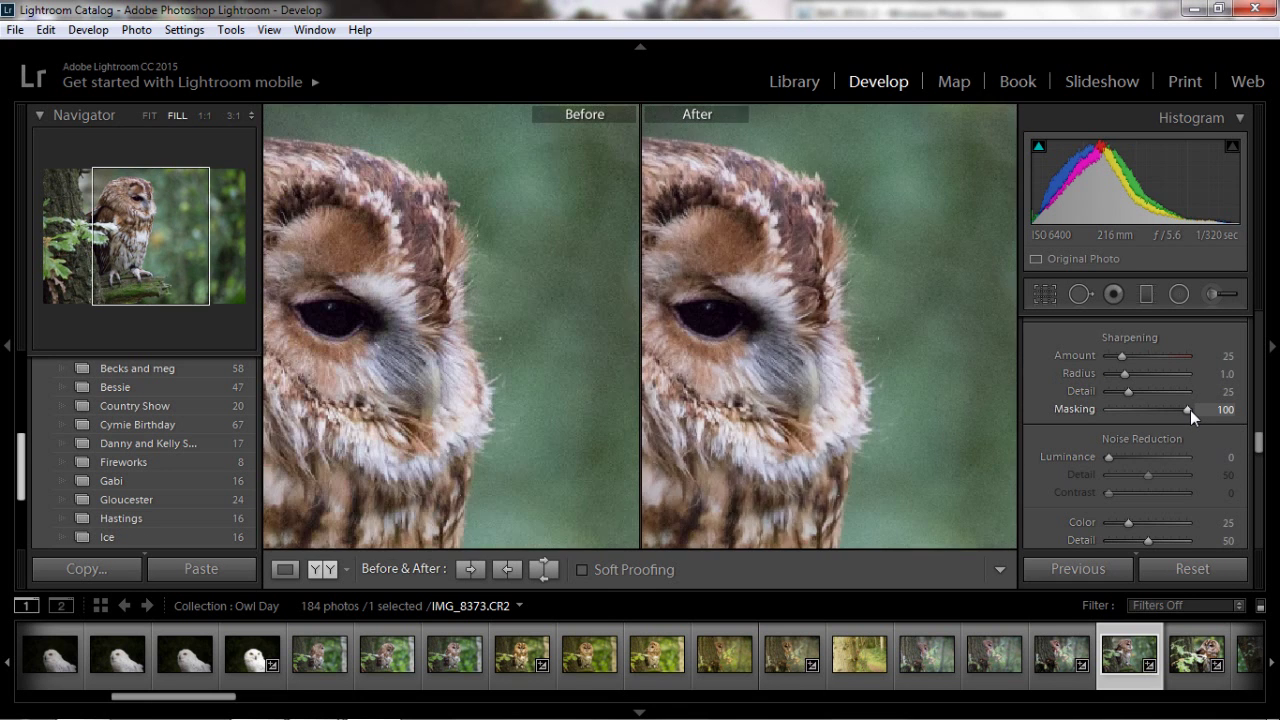
key(alt)
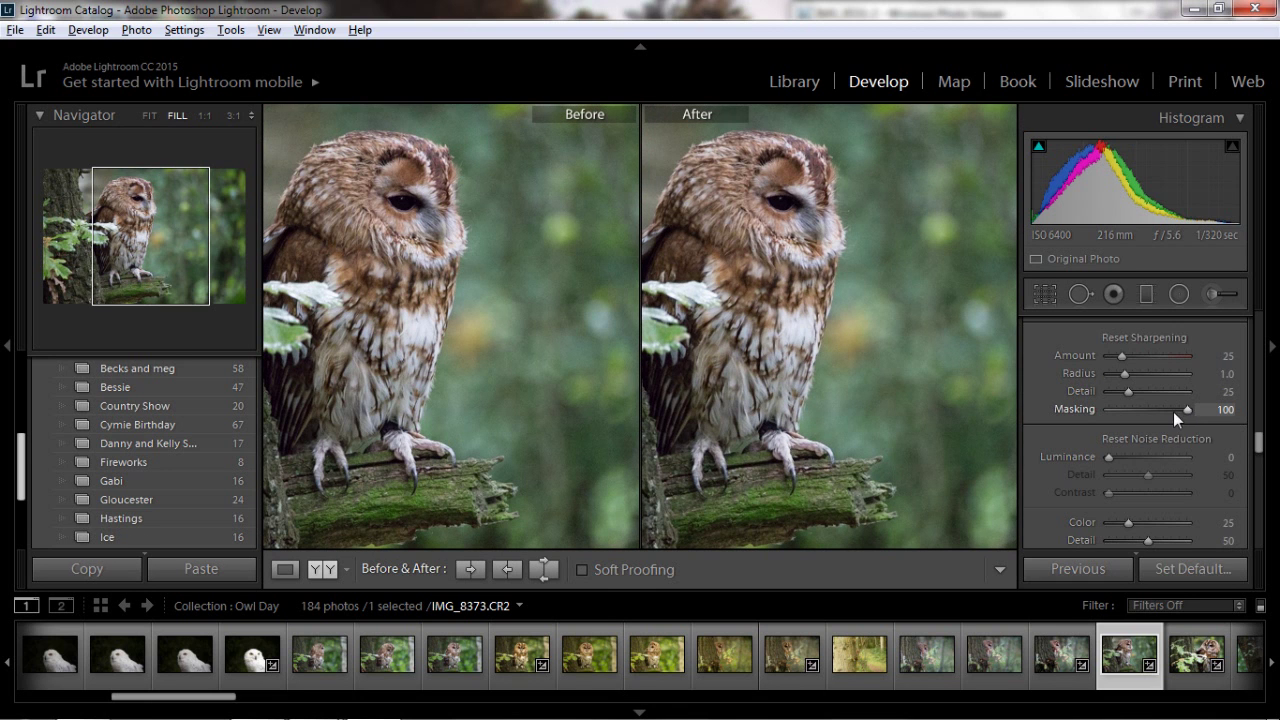
drag(1185, 411, 1174, 411)
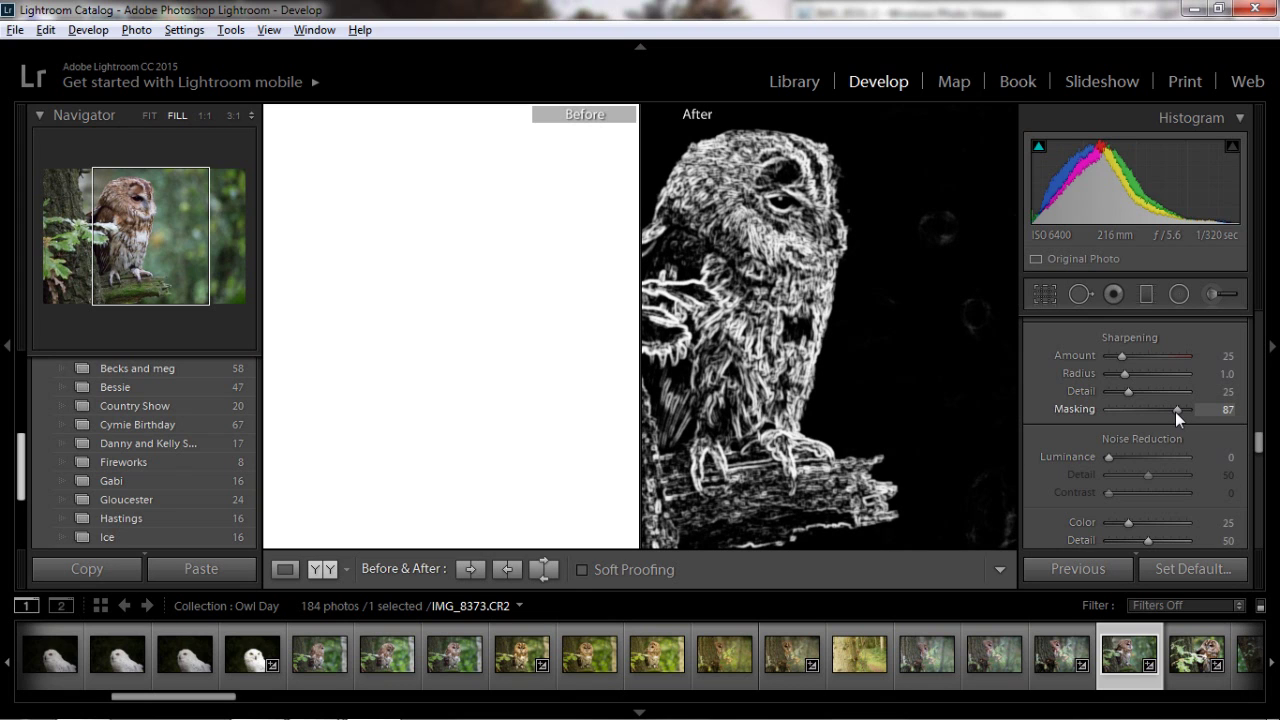
drag(1175, 412, 1175, 412)
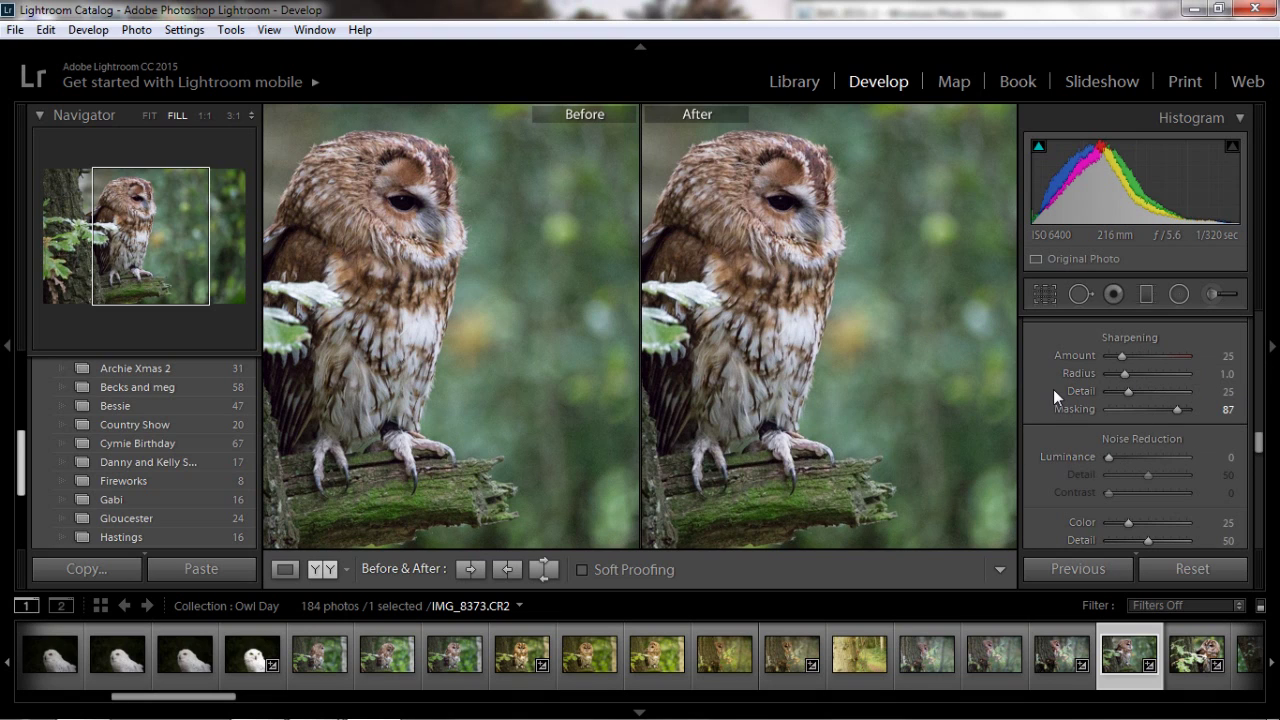
- Close in 1:1 on feathers against the background and raise luminance noise reduction
key(z)
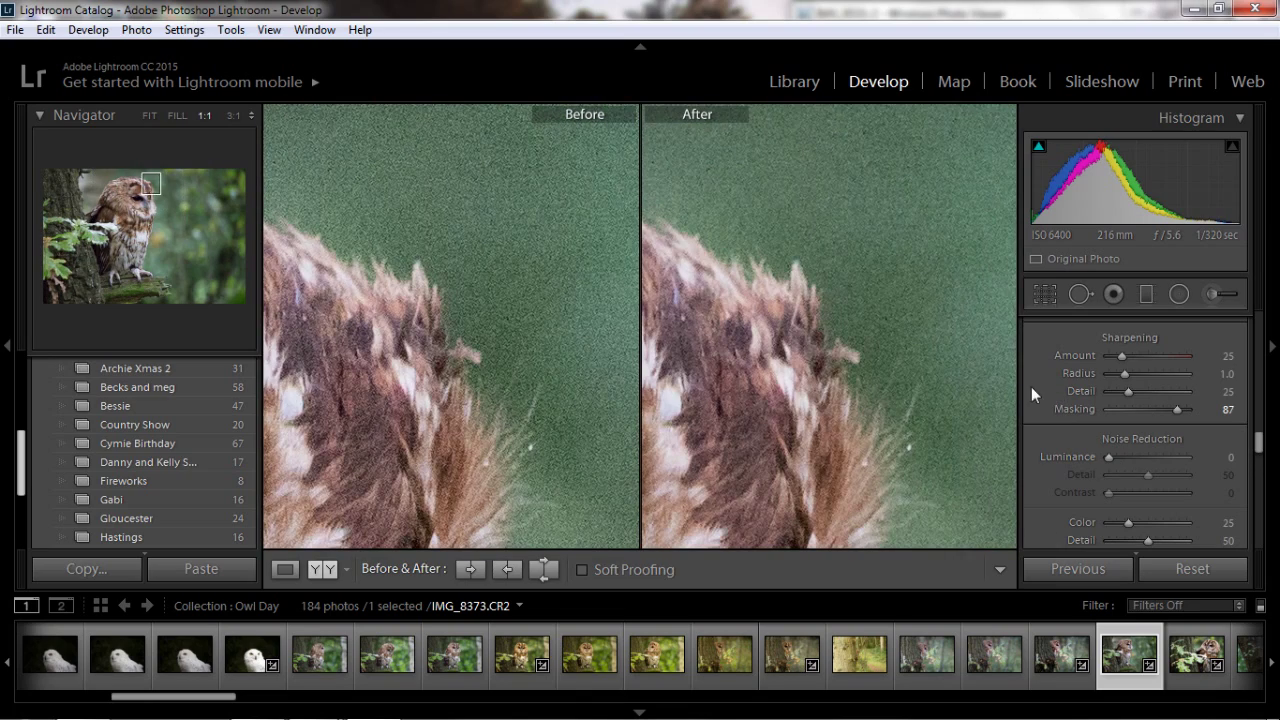
drag(879, 408, 814, 282)
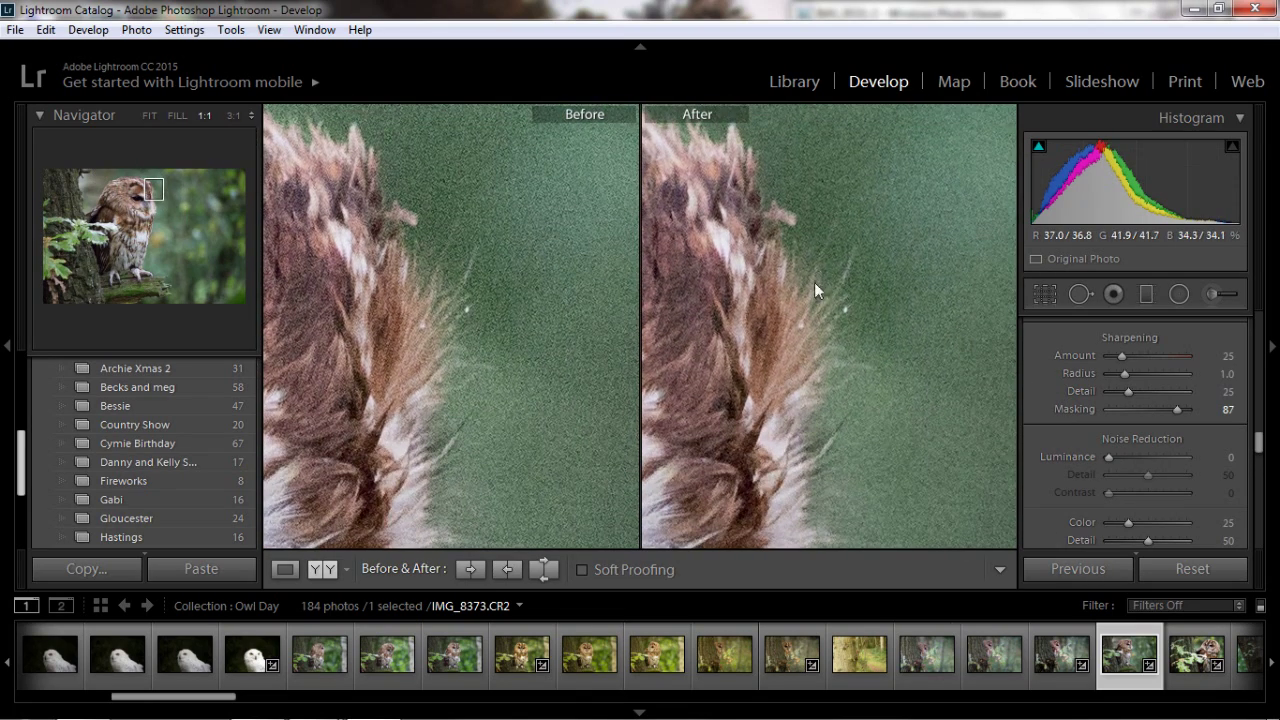
drag(764, 235, 815, 300)
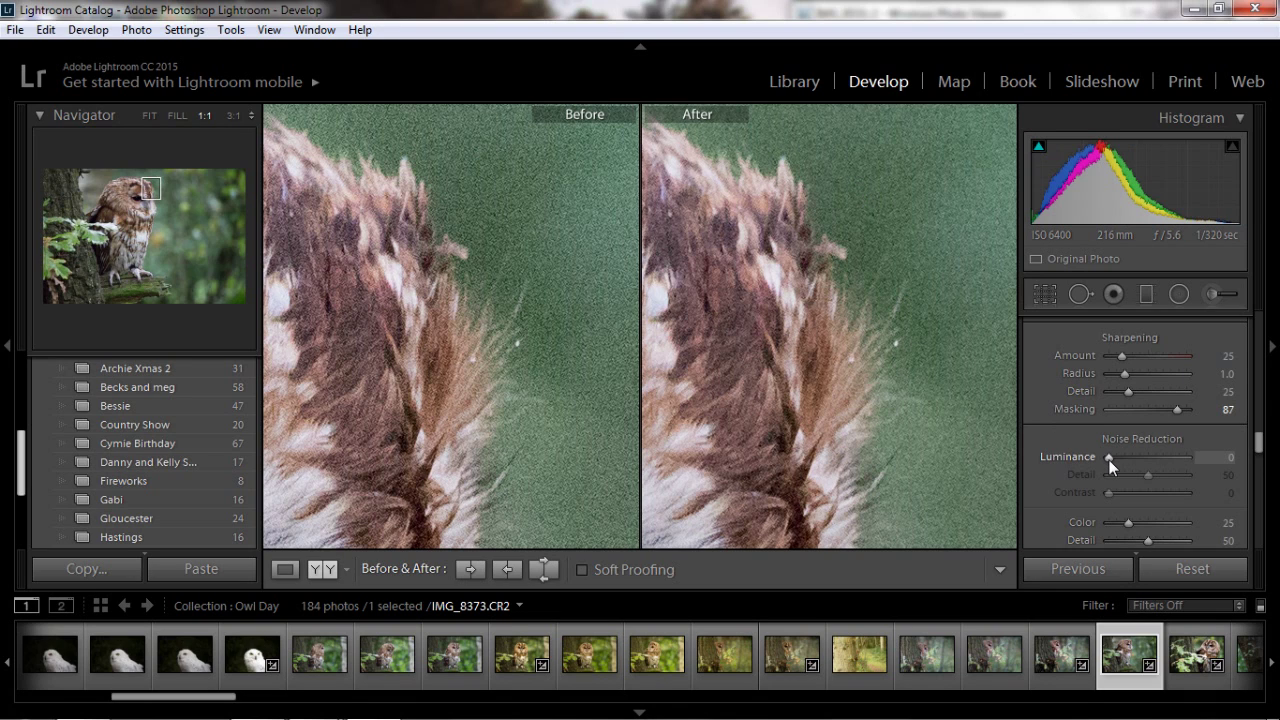
drag(1109, 460, 1172, 455)
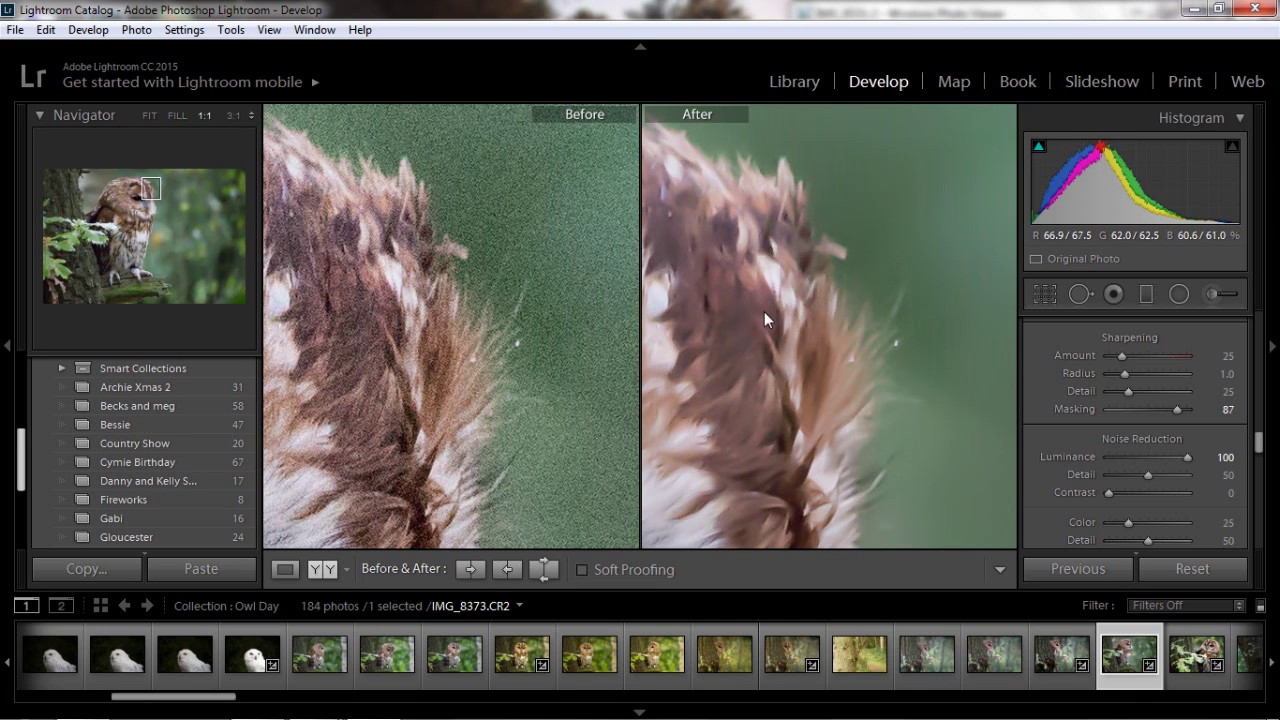
click(870, 319)
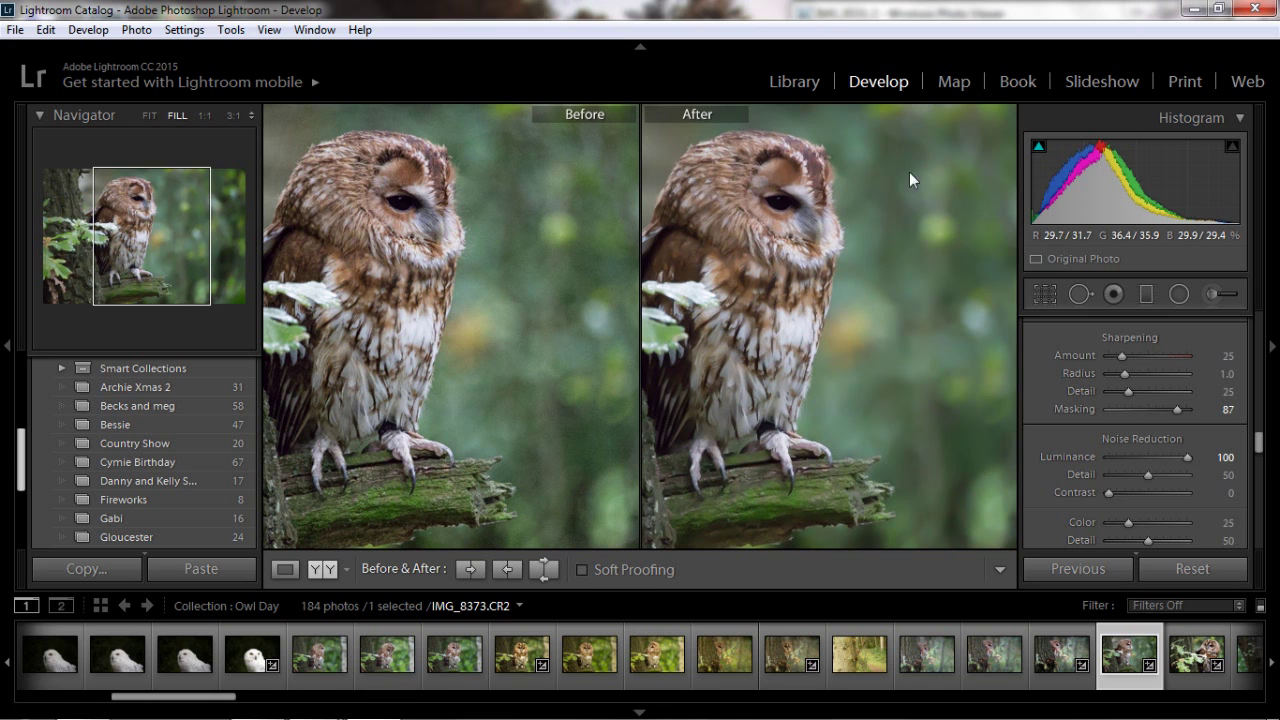
click(903, 225)
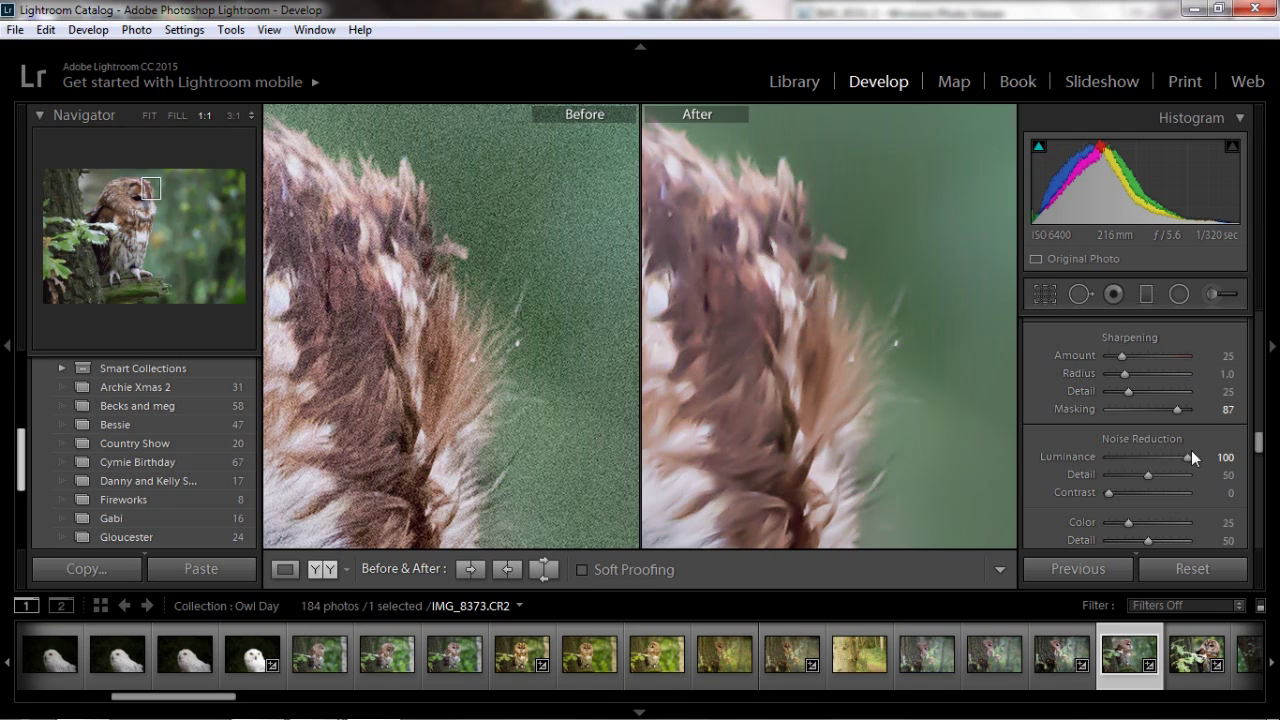
- Test noise-reduction Detail, return it to 50, and set Luminance to 35
drag(1147, 475, 1204, 479)
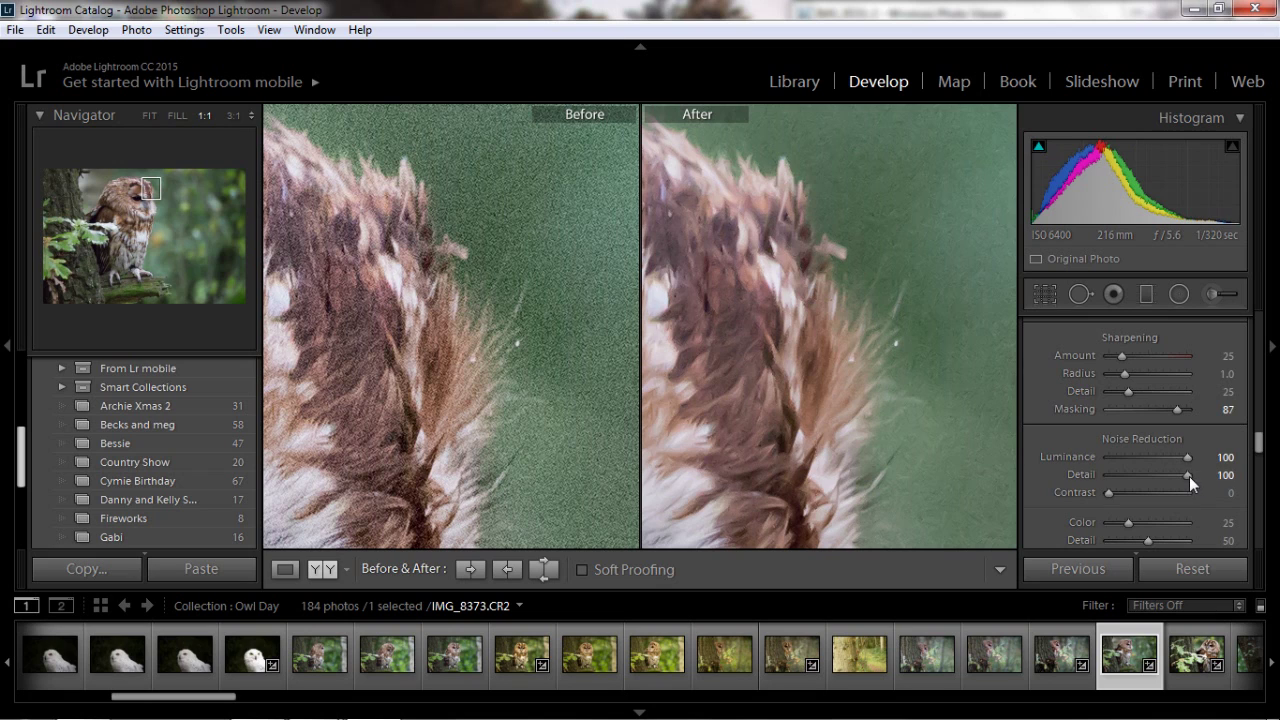
drag(1185, 476, 1145, 483)
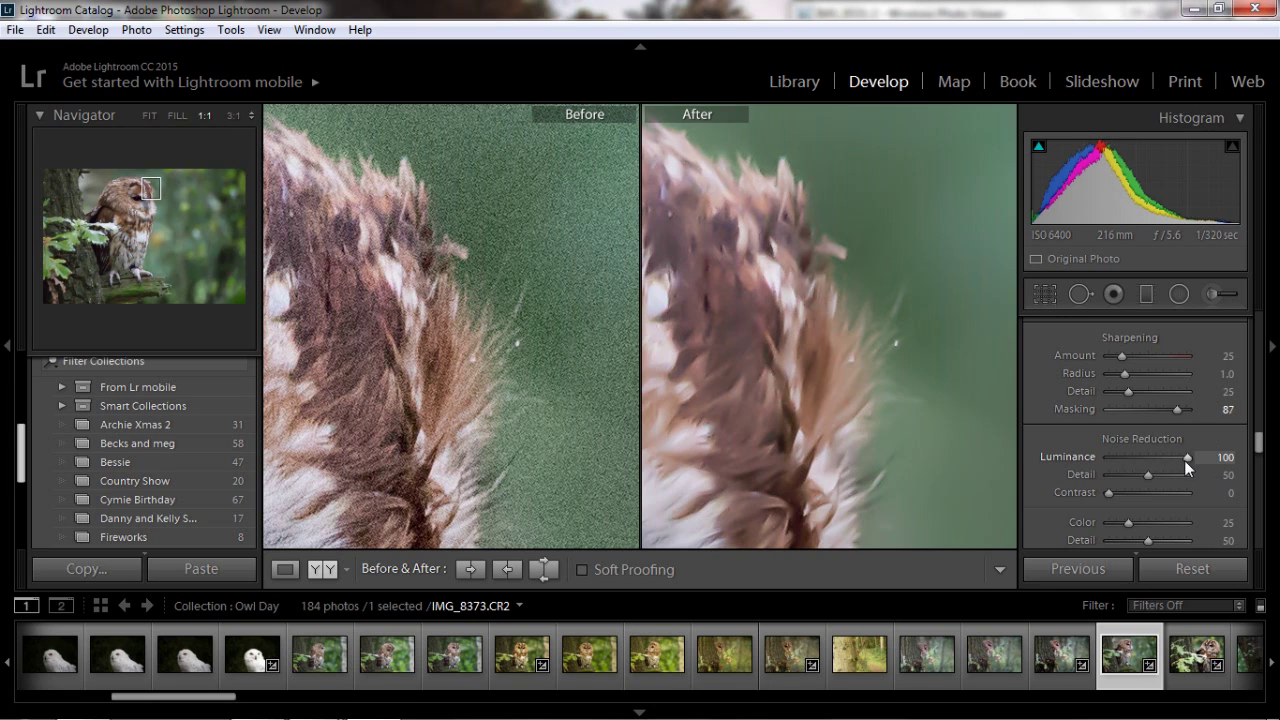
drag(1186, 460, 1148, 454)
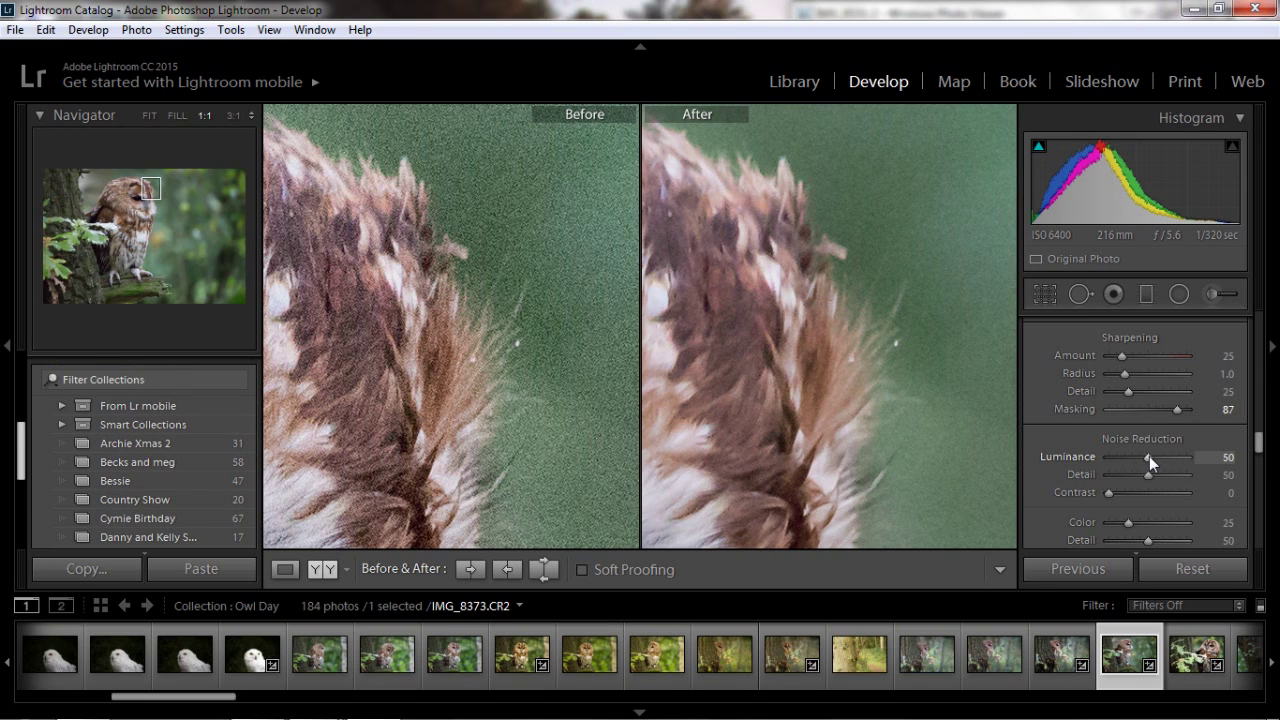
drag(1149, 457, 1137, 459)
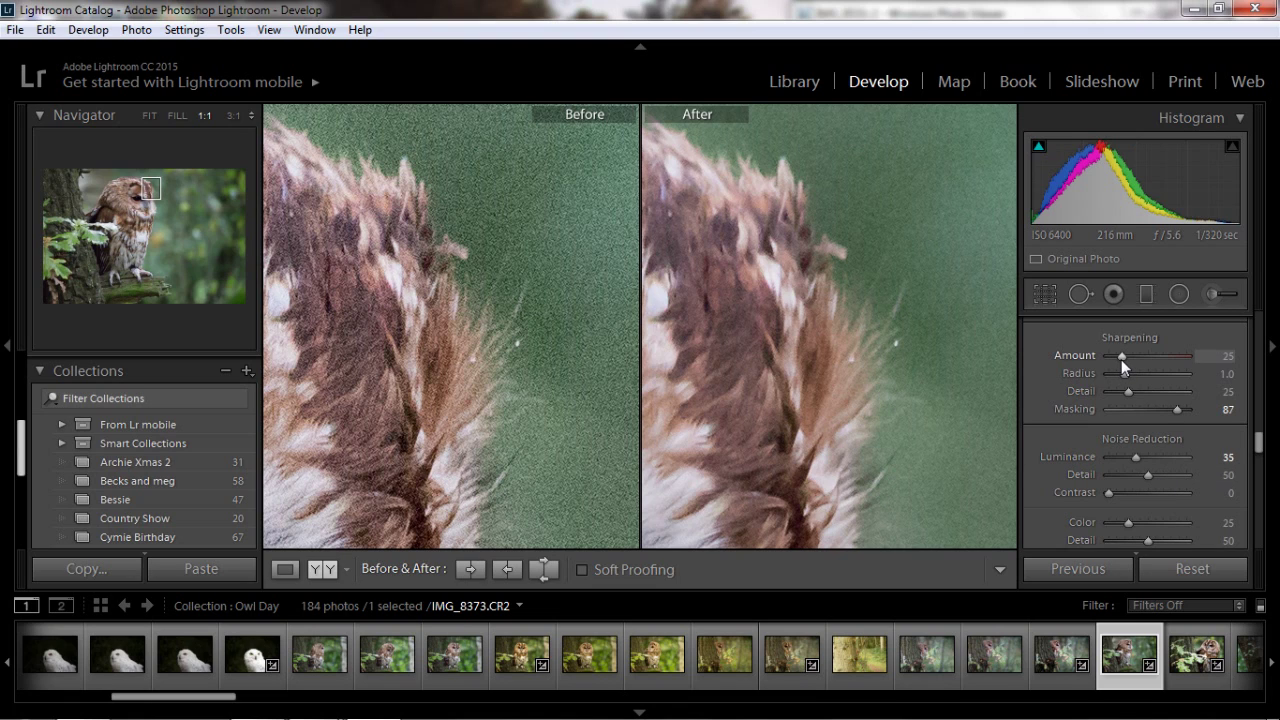
- Set sharpening Amount 46 and Radius 2.3 and luminance noise reduction 42, checking the lower fur
drag(1121, 360, 1135, 360)
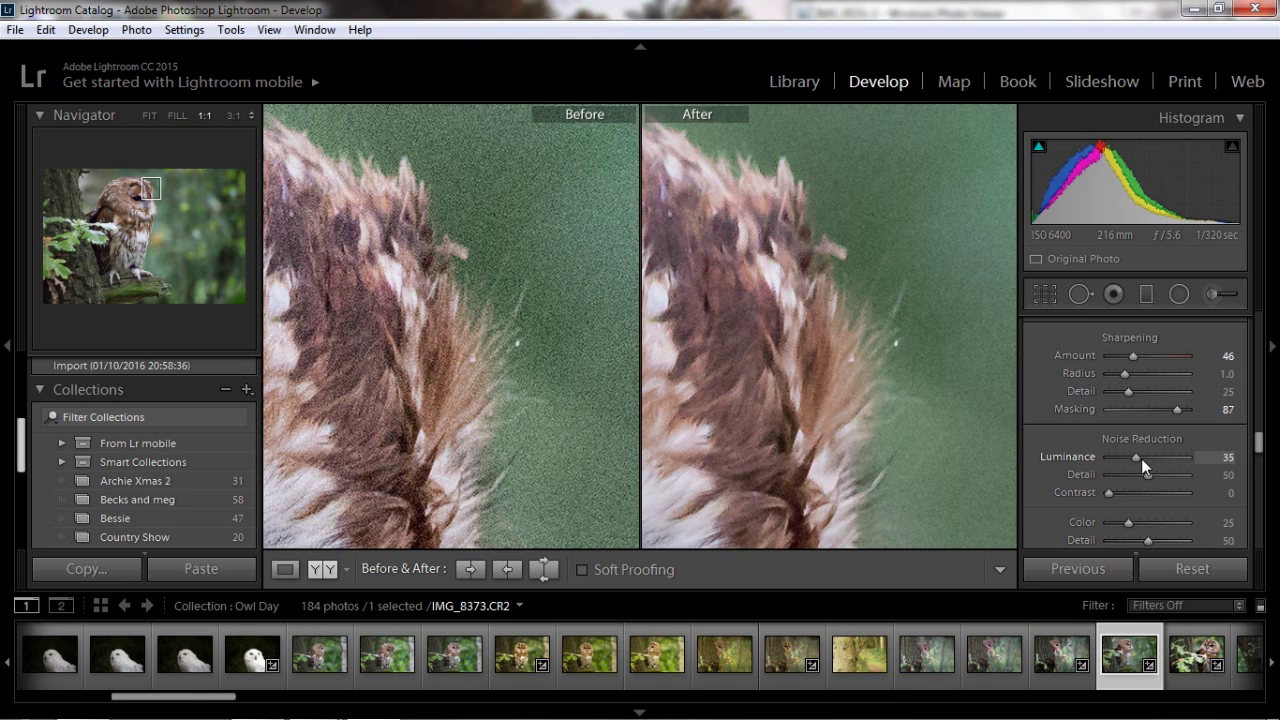
drag(1141, 457, 1145, 457)
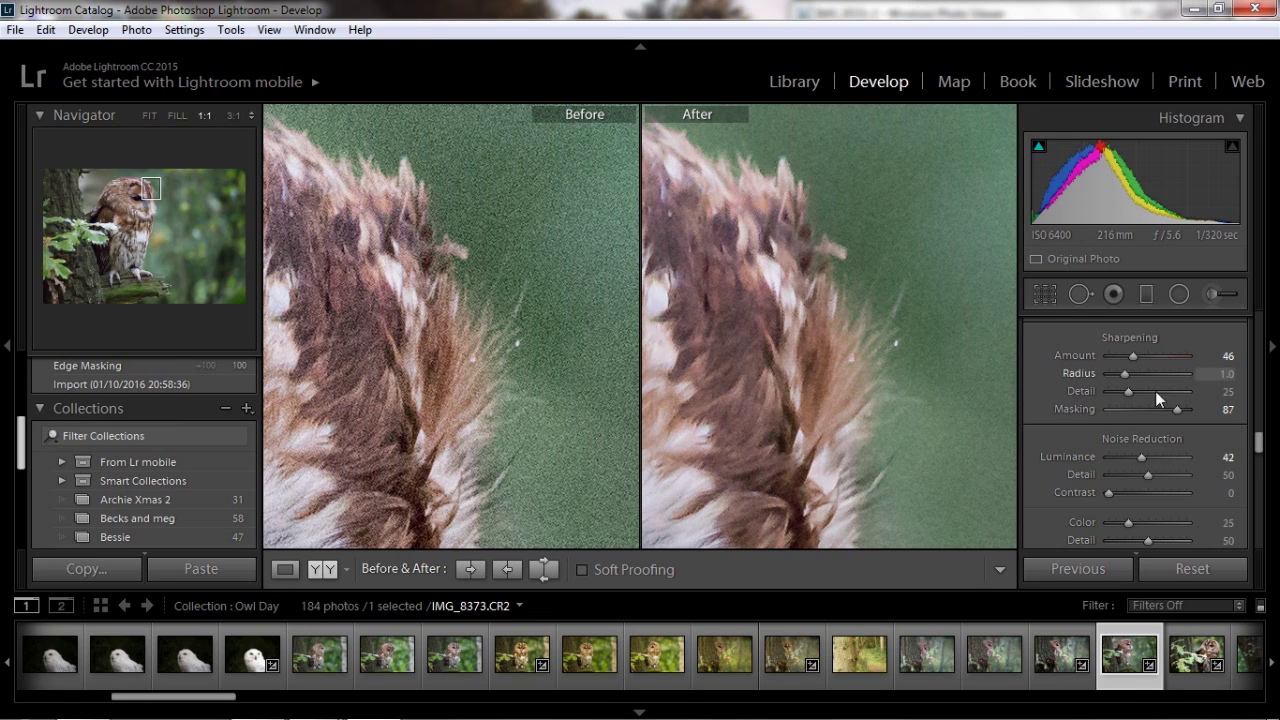
drag(1125, 376, 1201, 380)
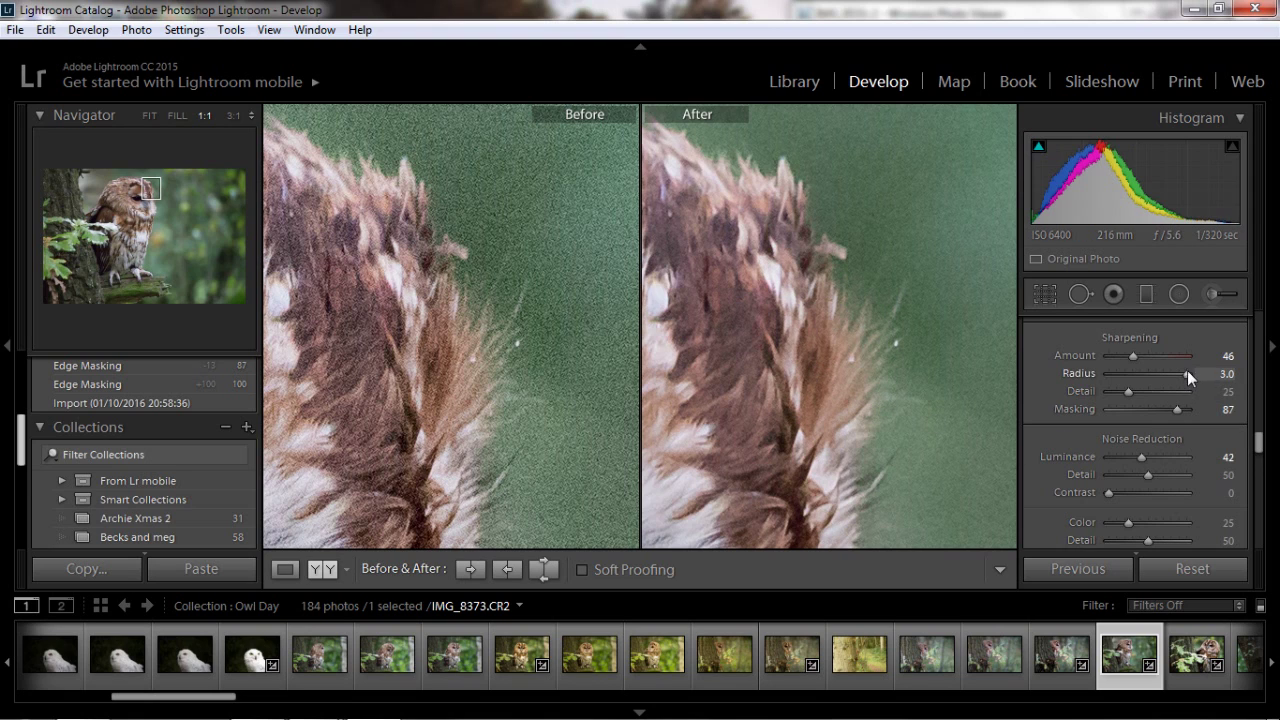
drag(1187, 372, 1121, 398)
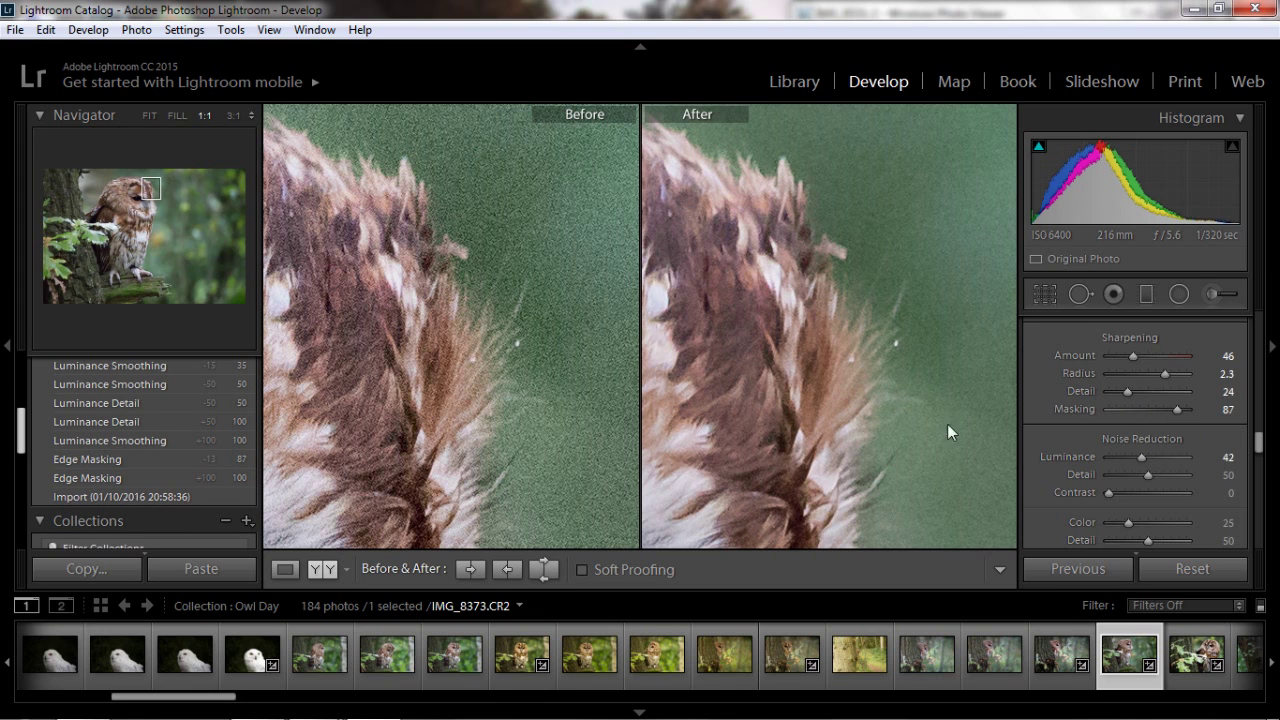
drag(832, 441, 803, 282)
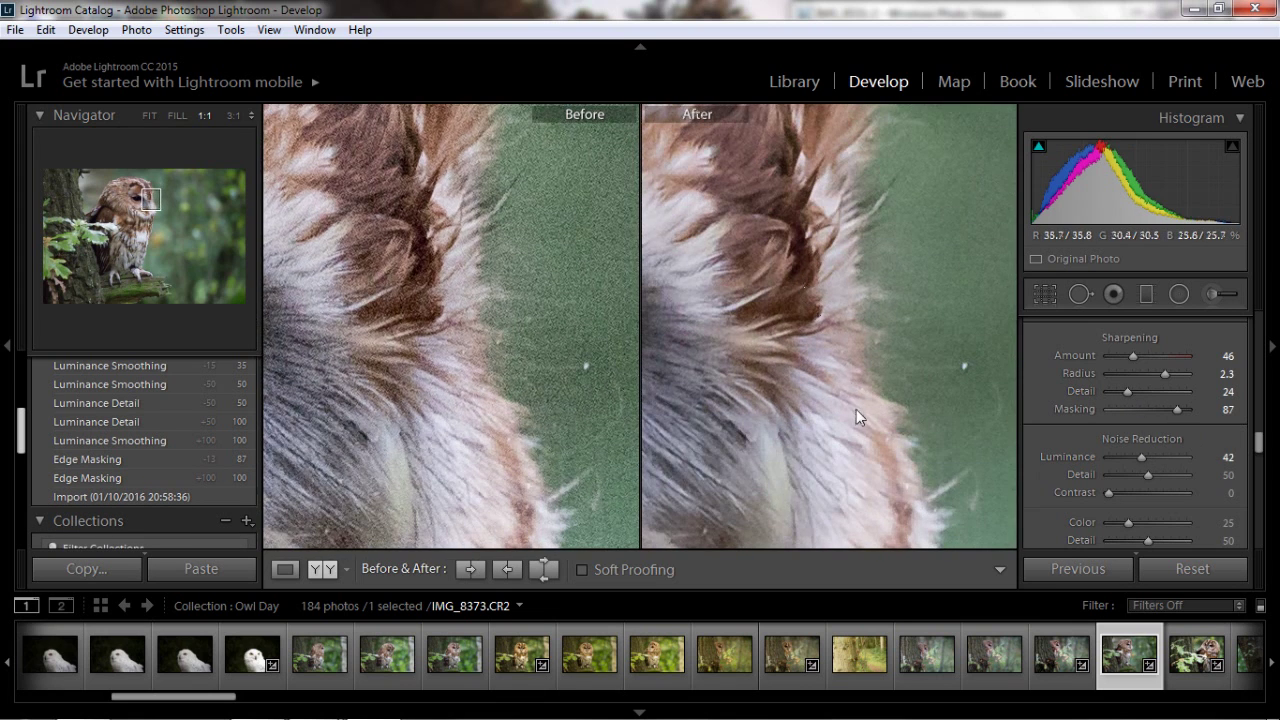
drag(856, 409, 878, 271)
click(878, 271)
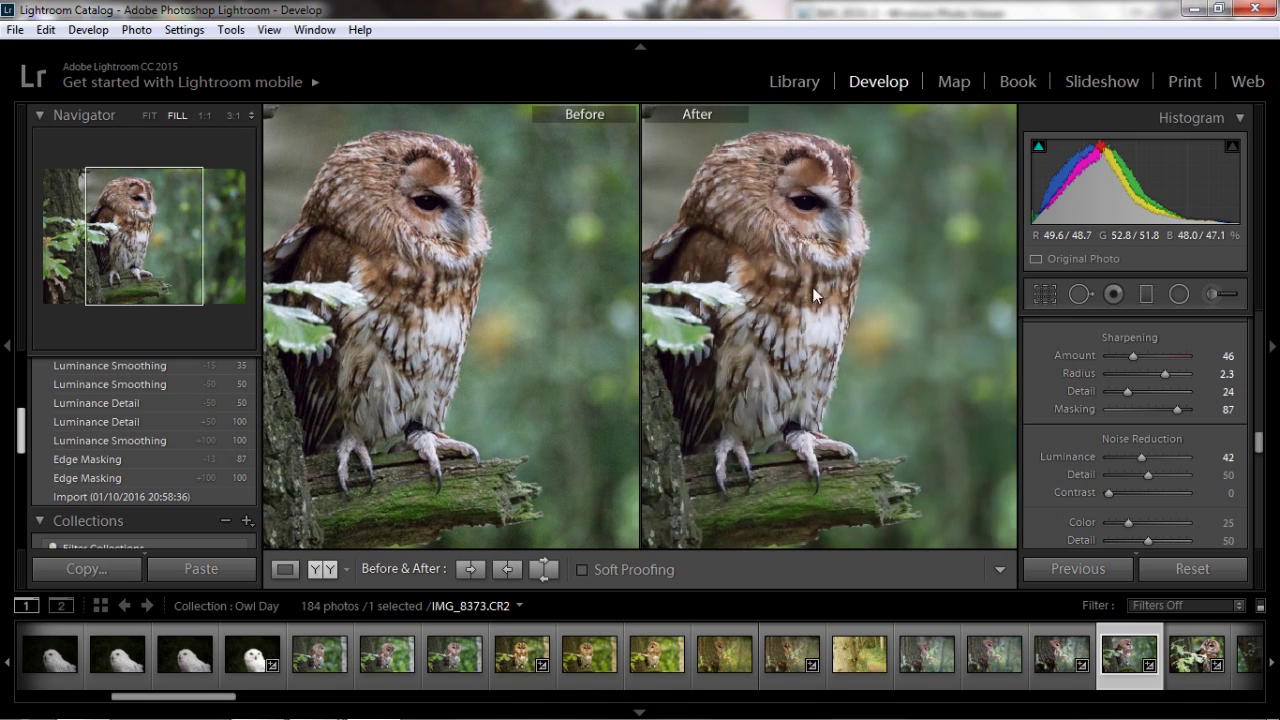
- At 1:1 on the eye, set color noise 44, sharpening Detail 30, luminance 52, and raise Amount
click(813, 207)
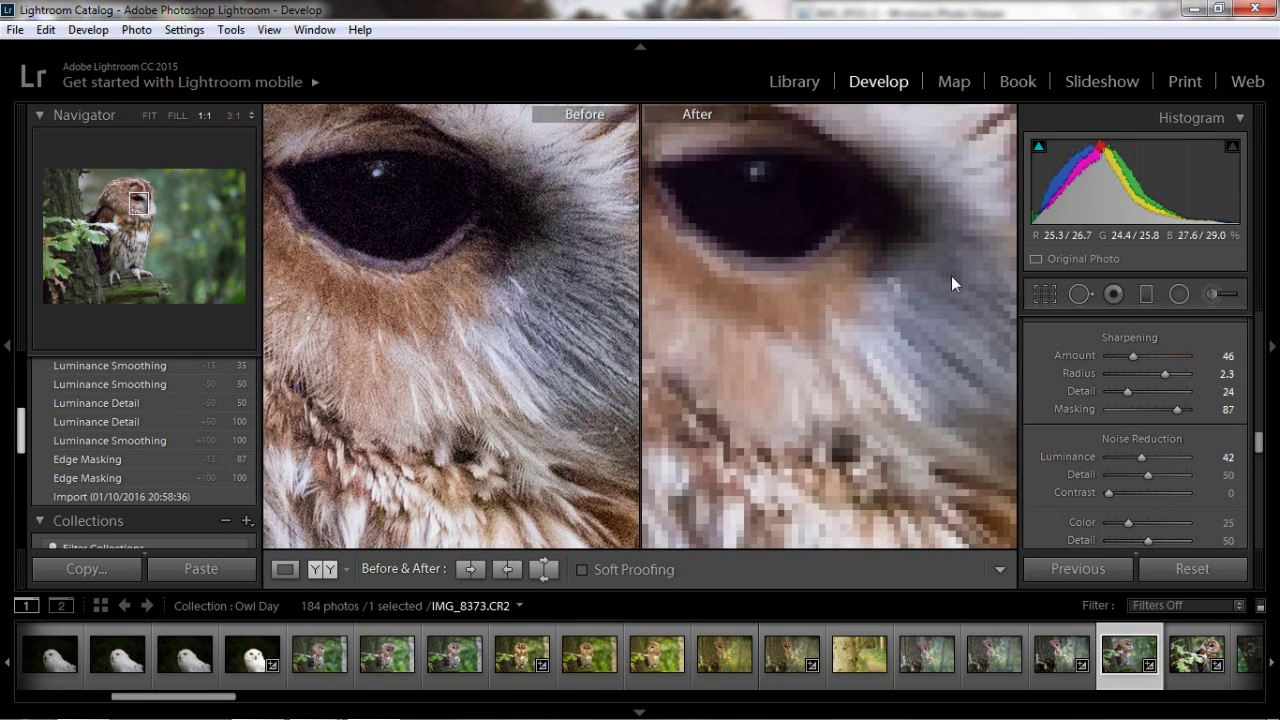
drag(920, 293, 845, 330)
drag(924, 368, 898, 357)
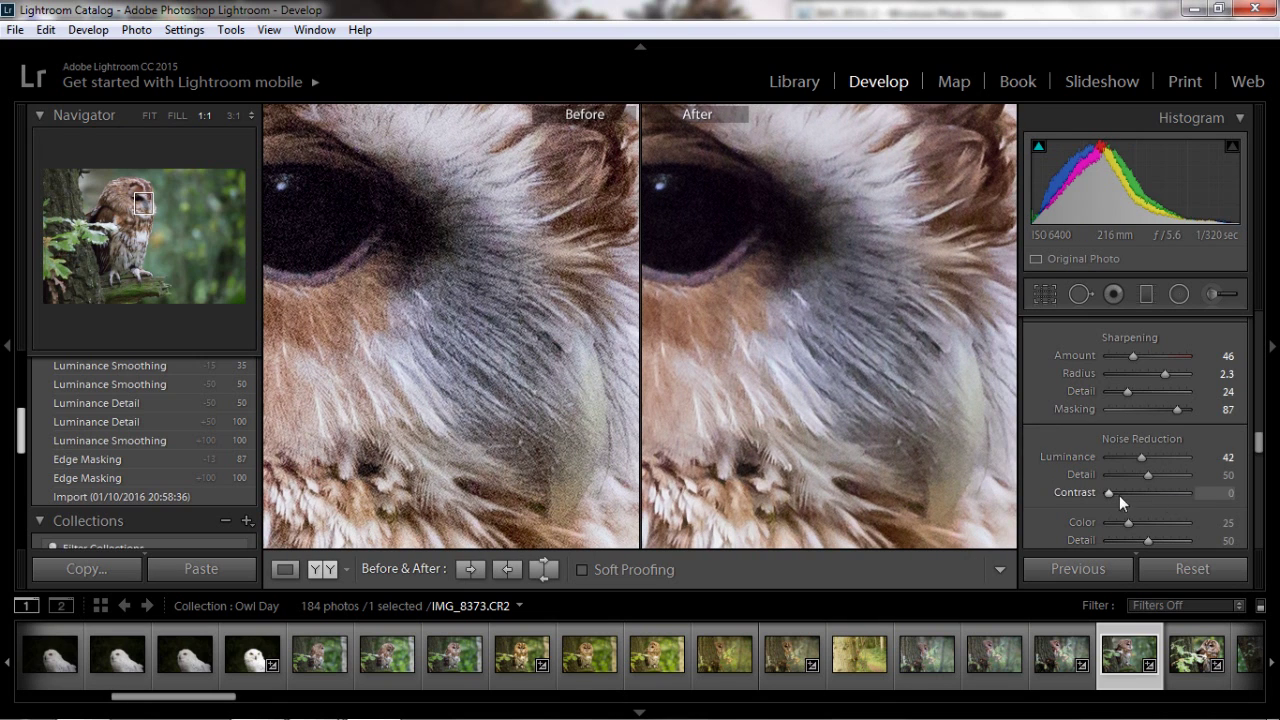
drag(1125, 524, 1142, 524)
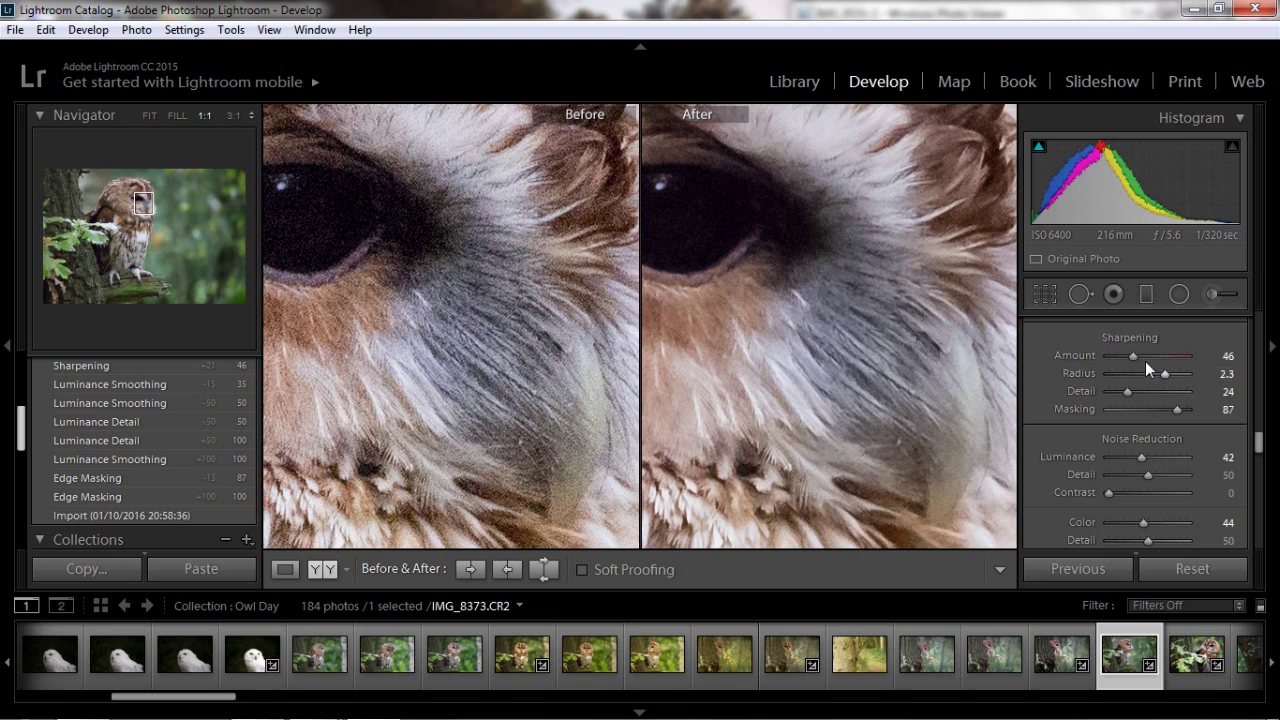
drag(1131, 354, 1148, 355)
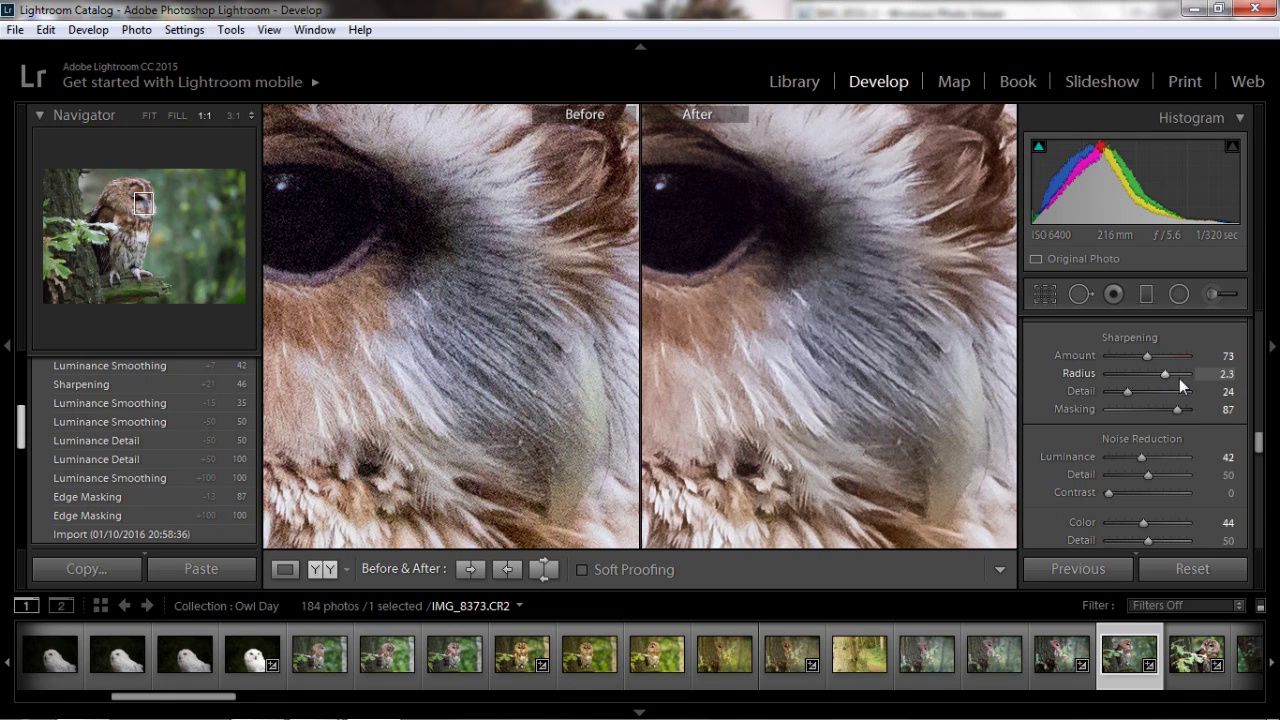
drag(1135, 392, 1136, 392)
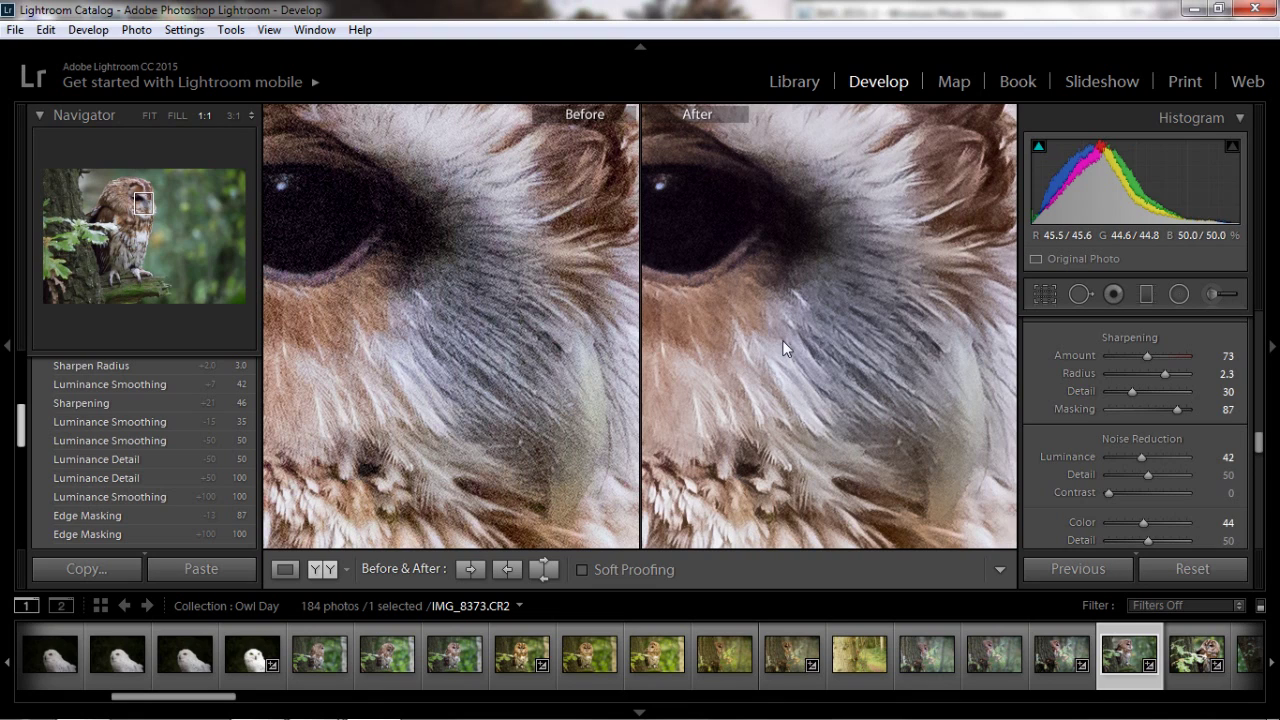
drag(1145, 457, 1154, 456)
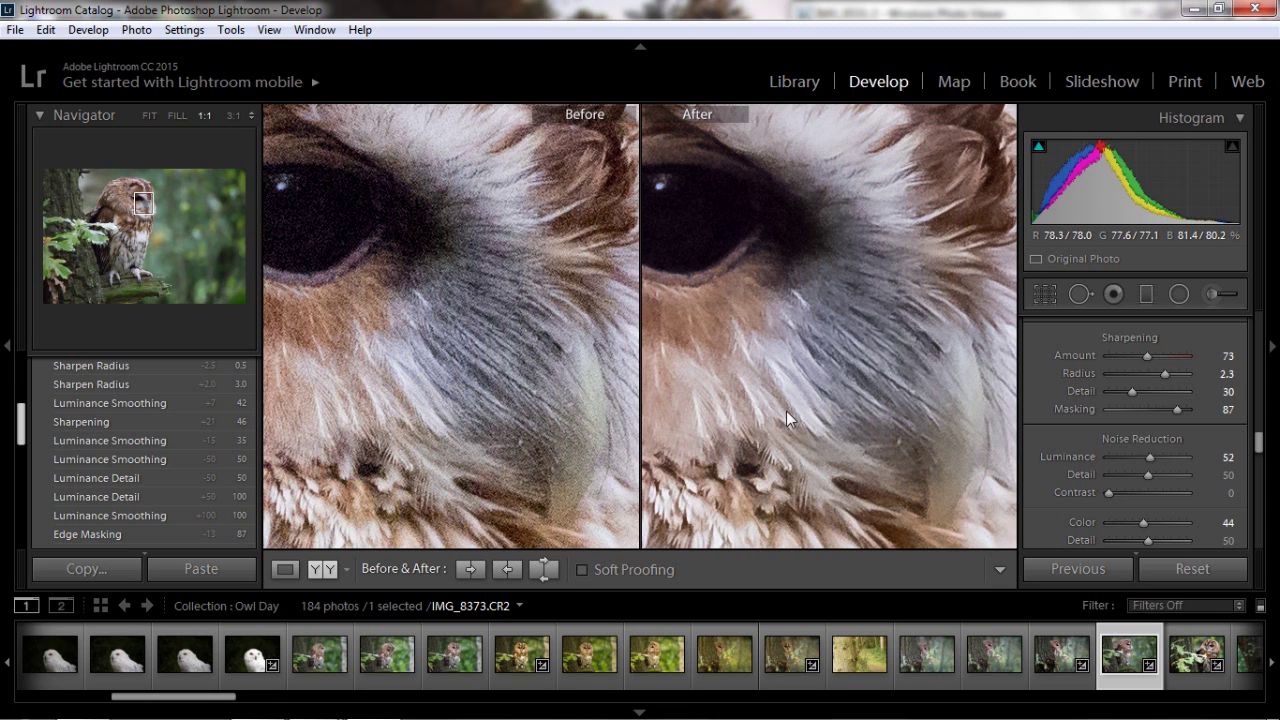
click(914, 294)
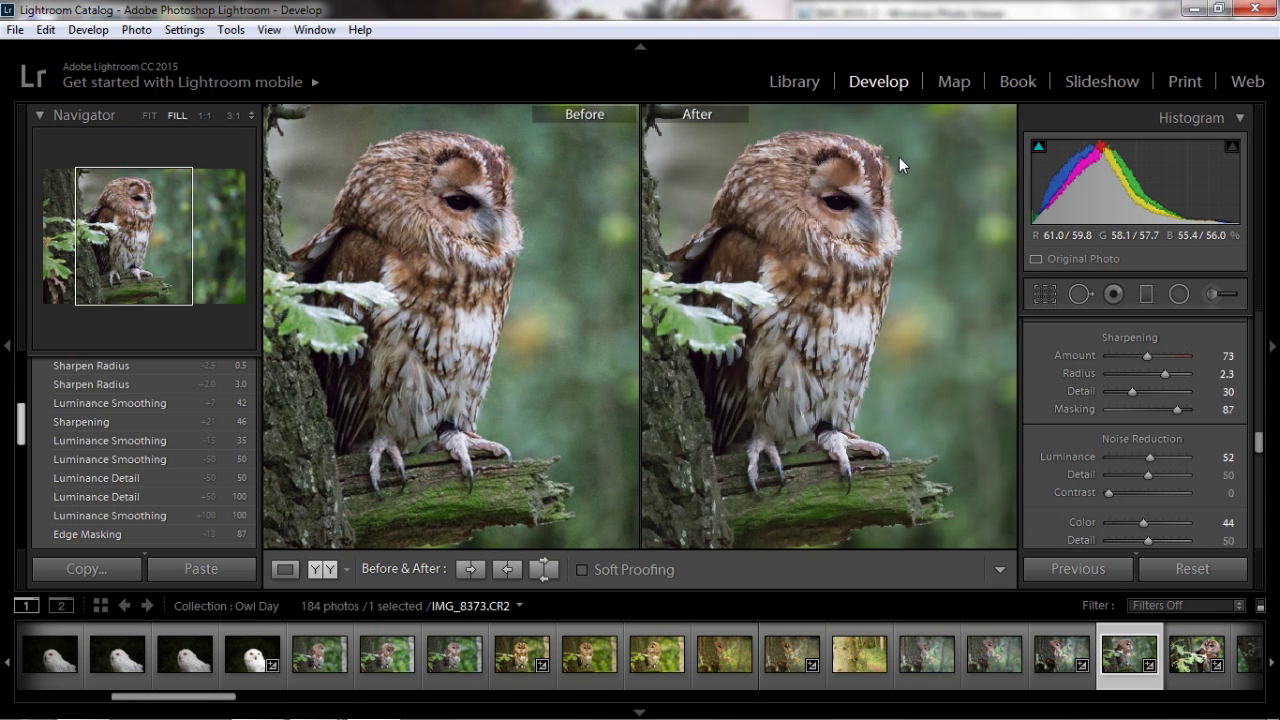
- Inspect the smoothed green background beside the feather edge at 1:1, then return to the full owl
click(899, 157)
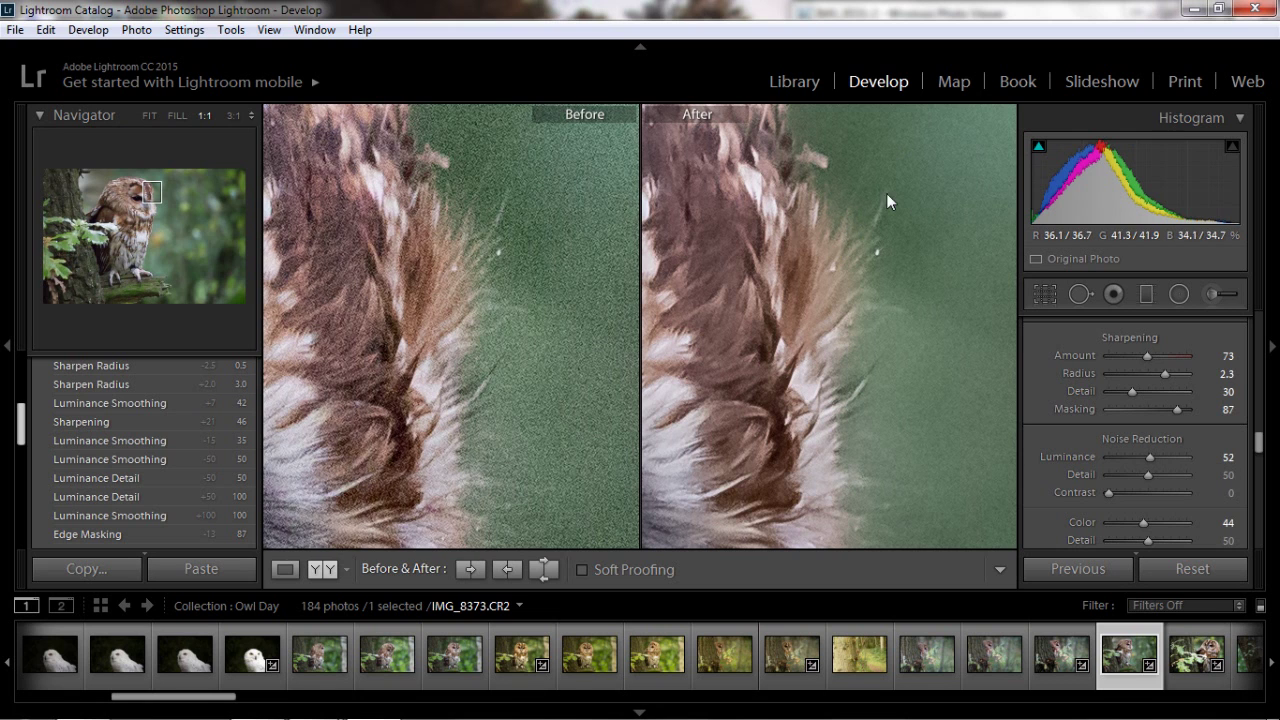
drag(865, 200, 865, 265)
drag(777, 261, 775, 441)
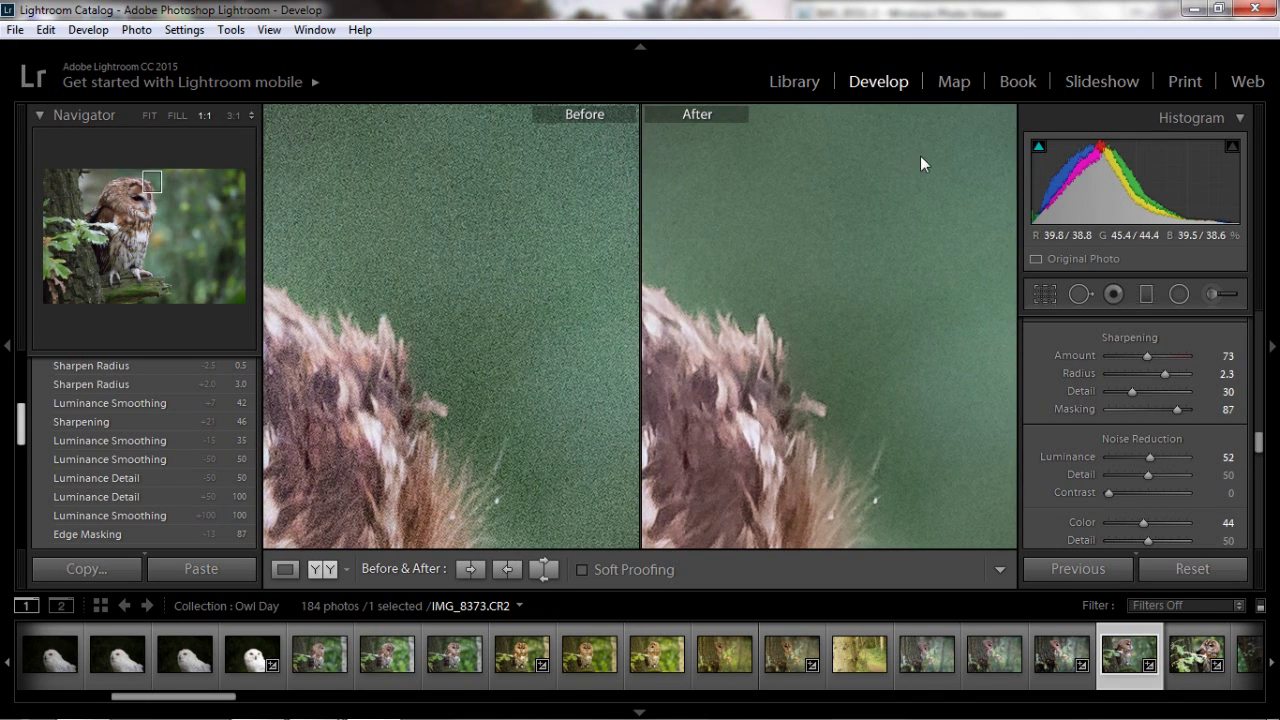
click(856, 192)
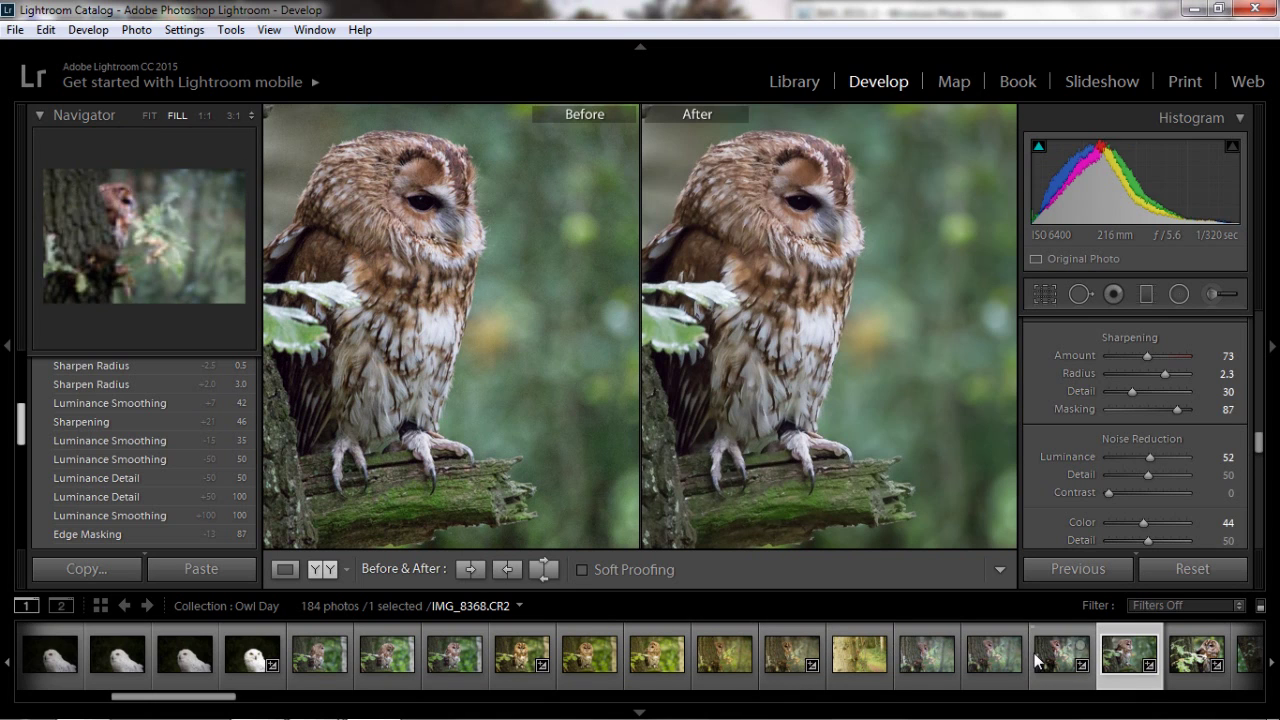
- Scroll the filmstrip along until the tree owl photos appear
click(1271, 666)
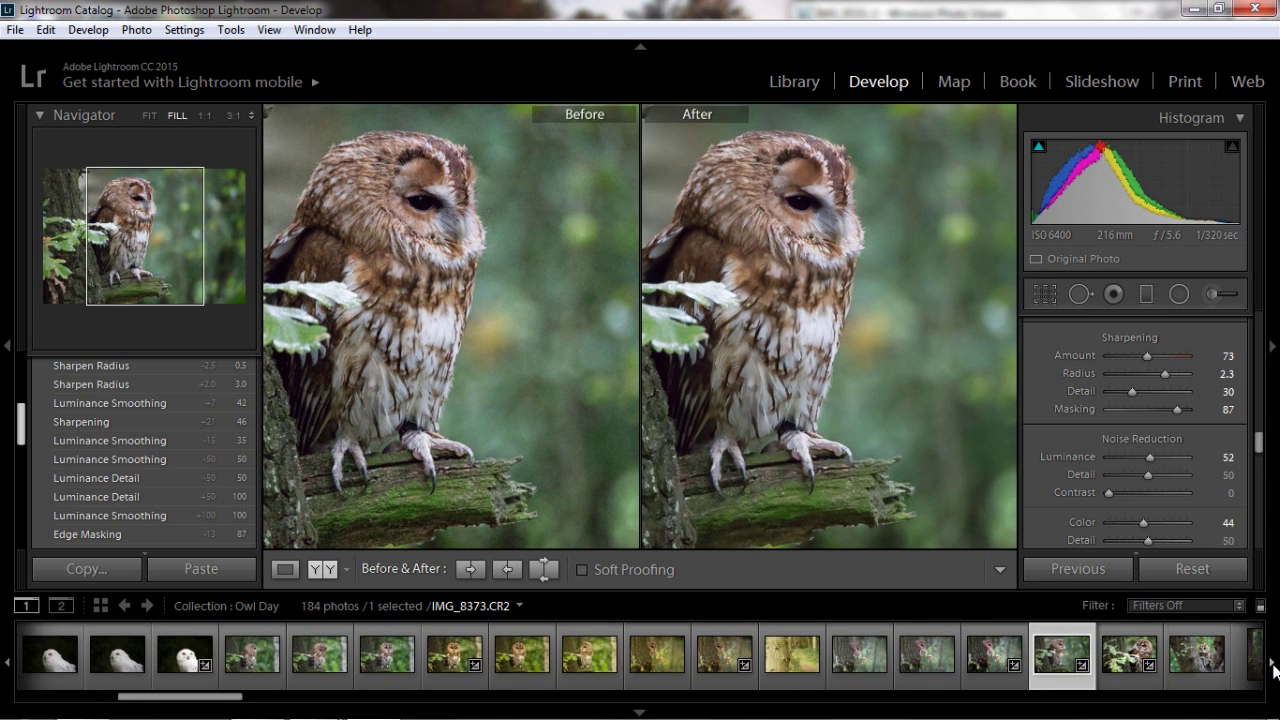
click(1271, 666)
click(1271, 666)
click(1271, 666)
click(1271, 666)
click(1271, 666)
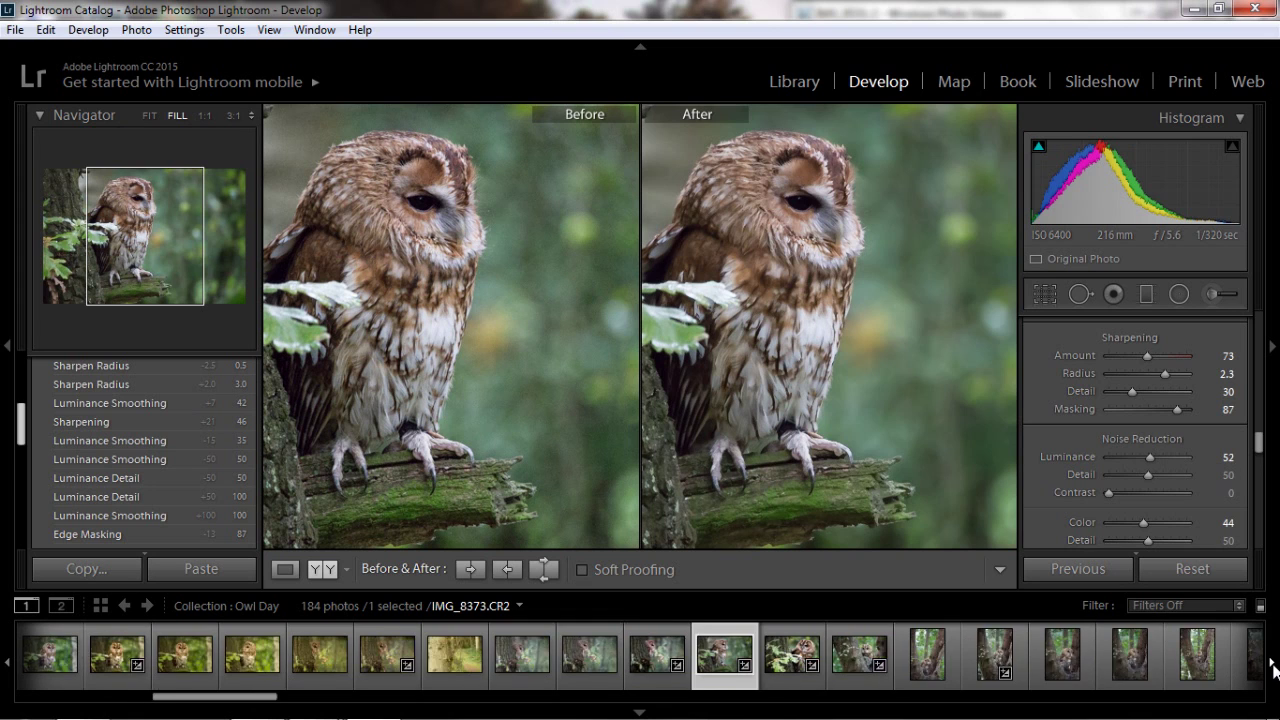
click(1271, 666)
click(1271, 666)
click(1271, 666)
click(1271, 666)
click(1271, 666)
click(1271, 666)
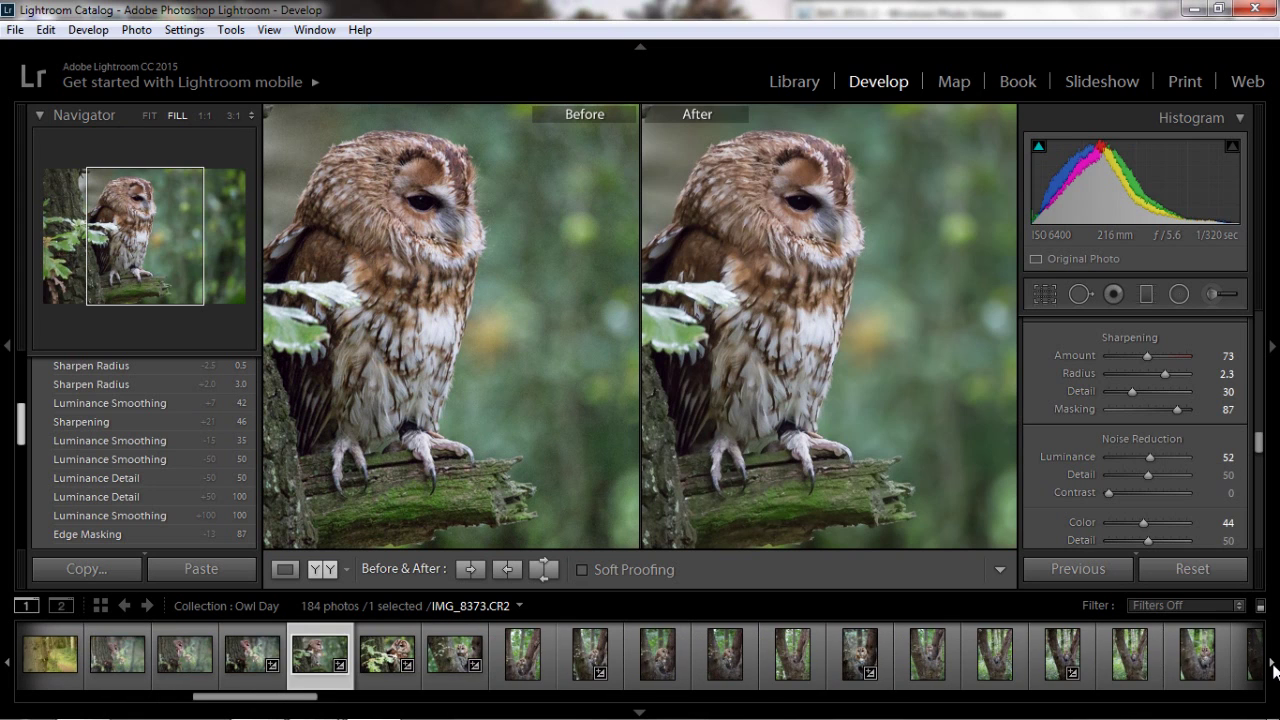
click(1271, 666)
click(1271, 666)
click(1271, 666)
click(1271, 666)
click(1271, 666)
click(1271, 666)
click(1271, 666)
click(1271, 666)
click(1271, 666)
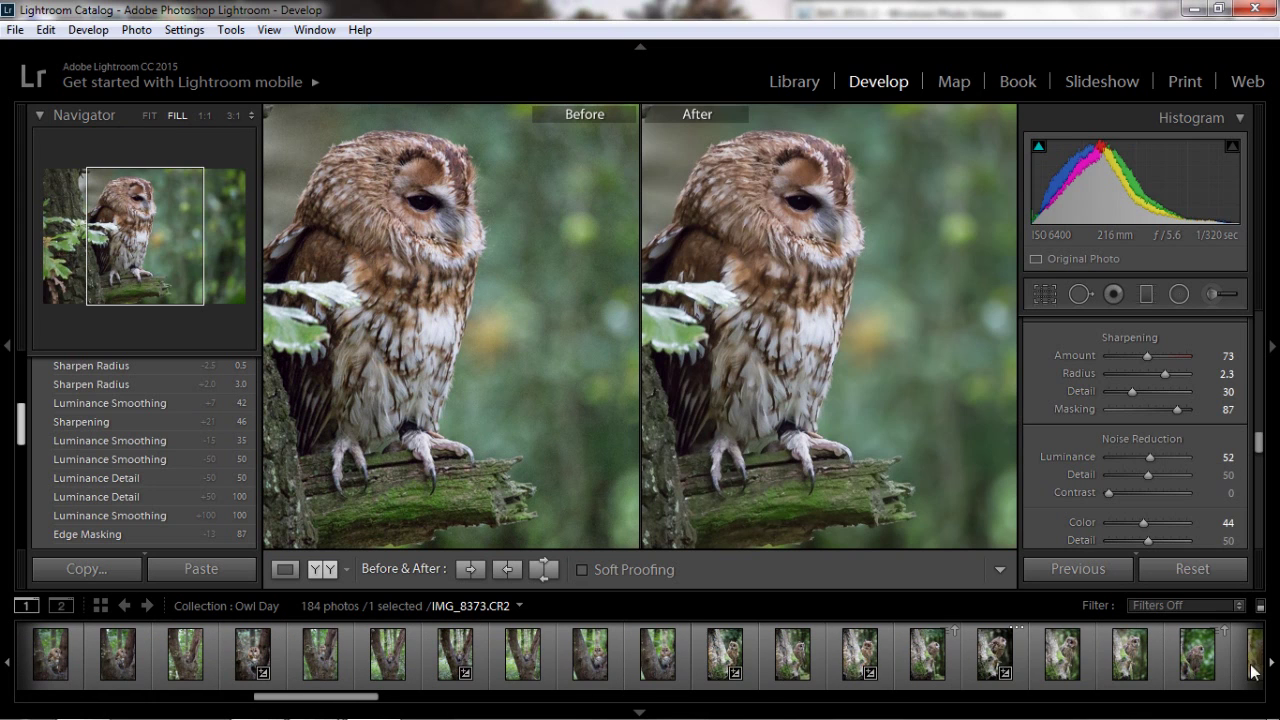
- Load owl photo IMG_8410 into the Develop before/after view
click(451, 658)
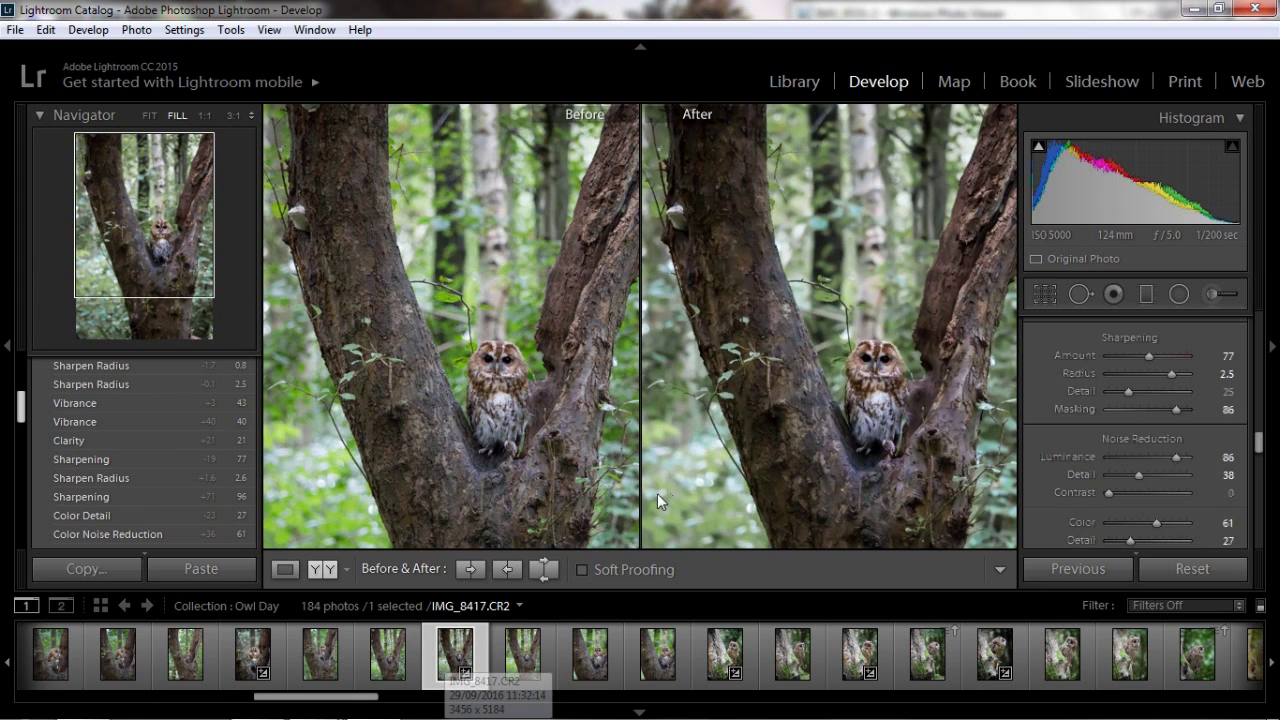
click(320, 655)
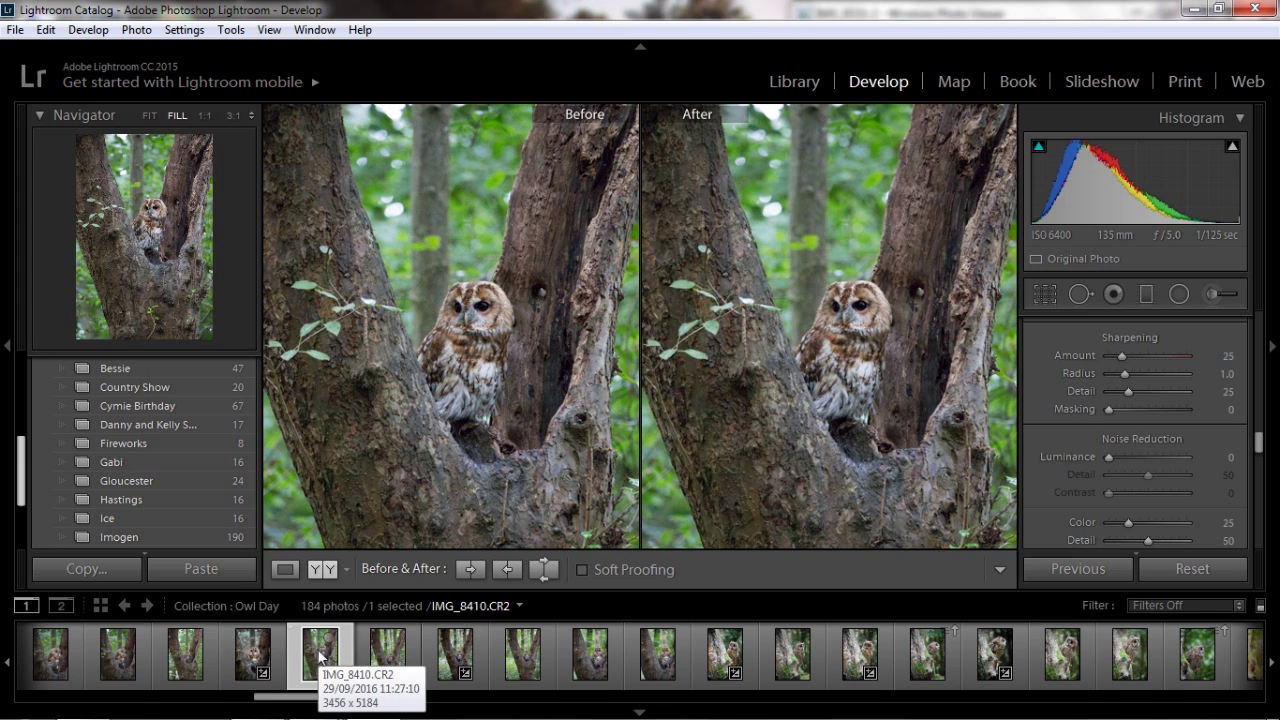
click(252, 655)
click(190, 660)
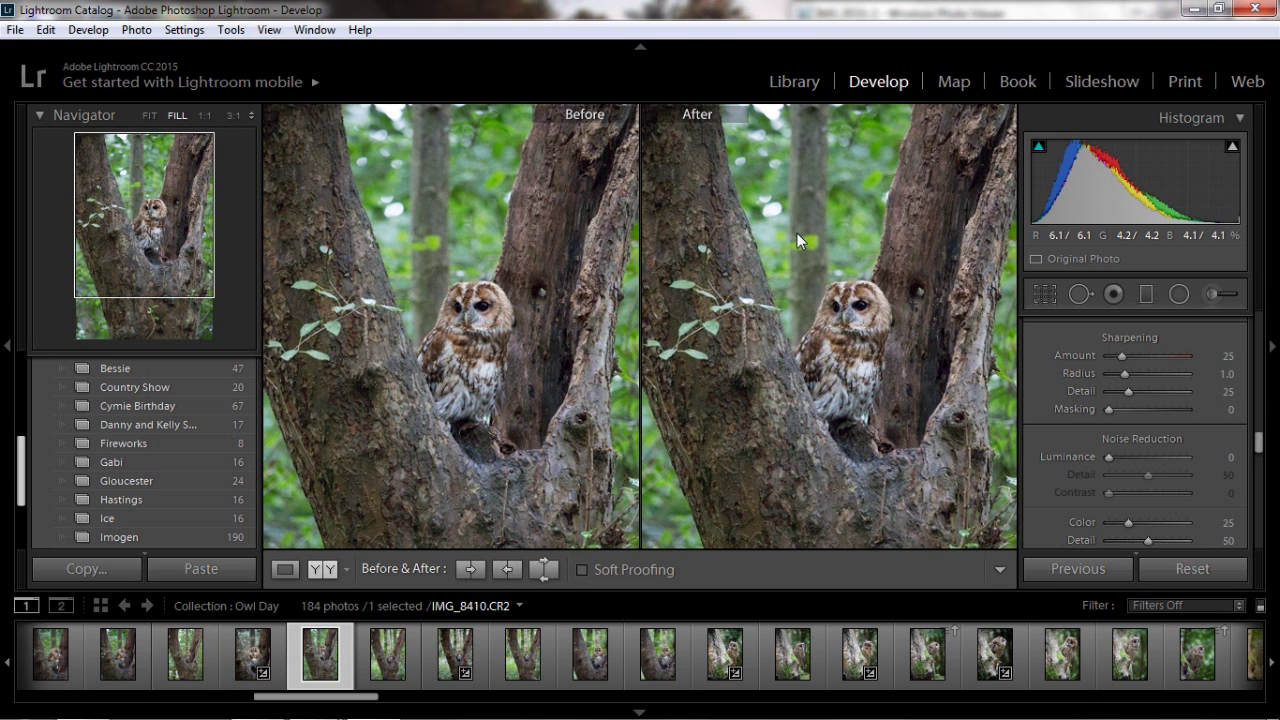
- Preview the sharpening edge mask at close-up and full view, settling Masking at 79
click(878, 279)
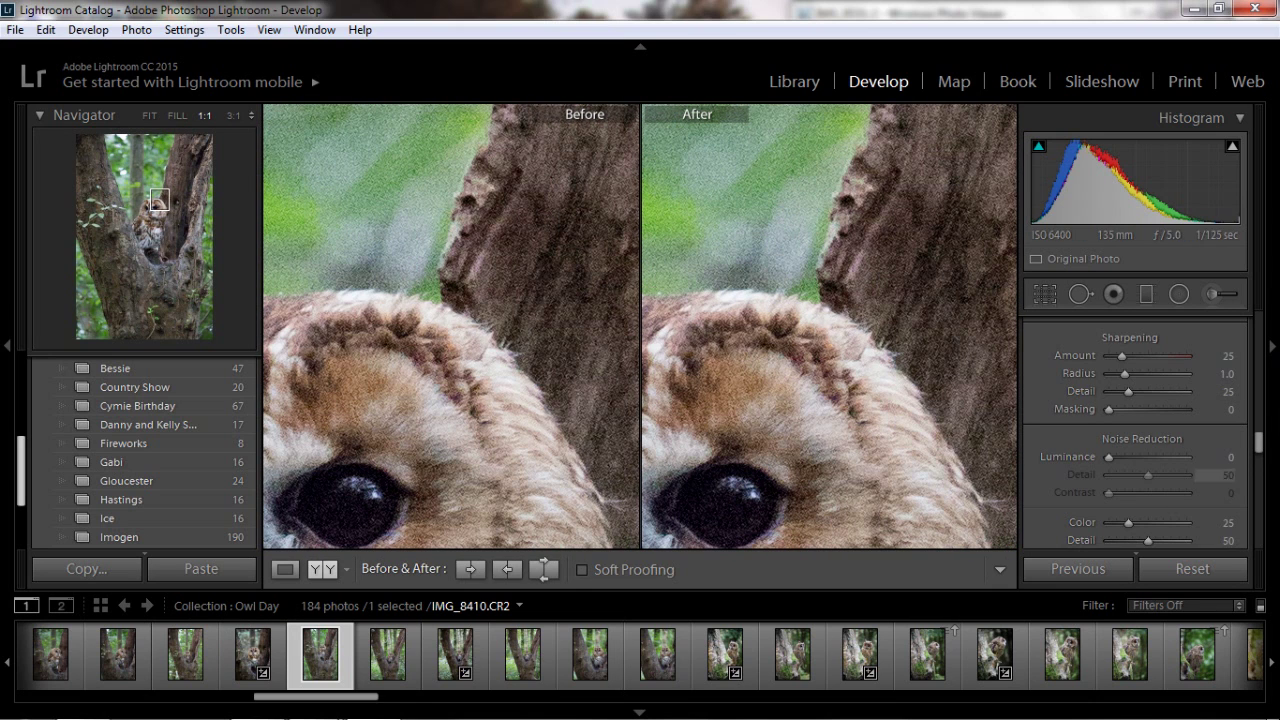
mouse_move(1262, 452)
mouse_down()
mouse_move(1260, 434)
mouse_move(1262, 455)
mouse_up()
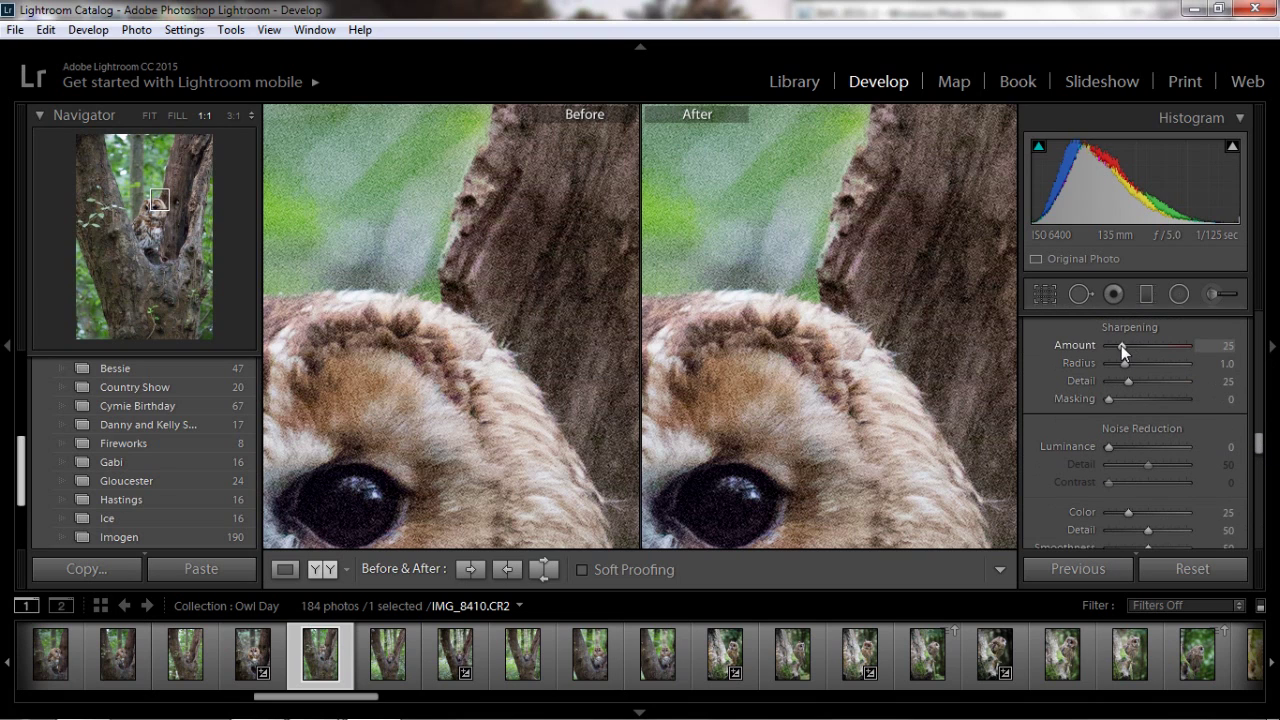
key(alt)
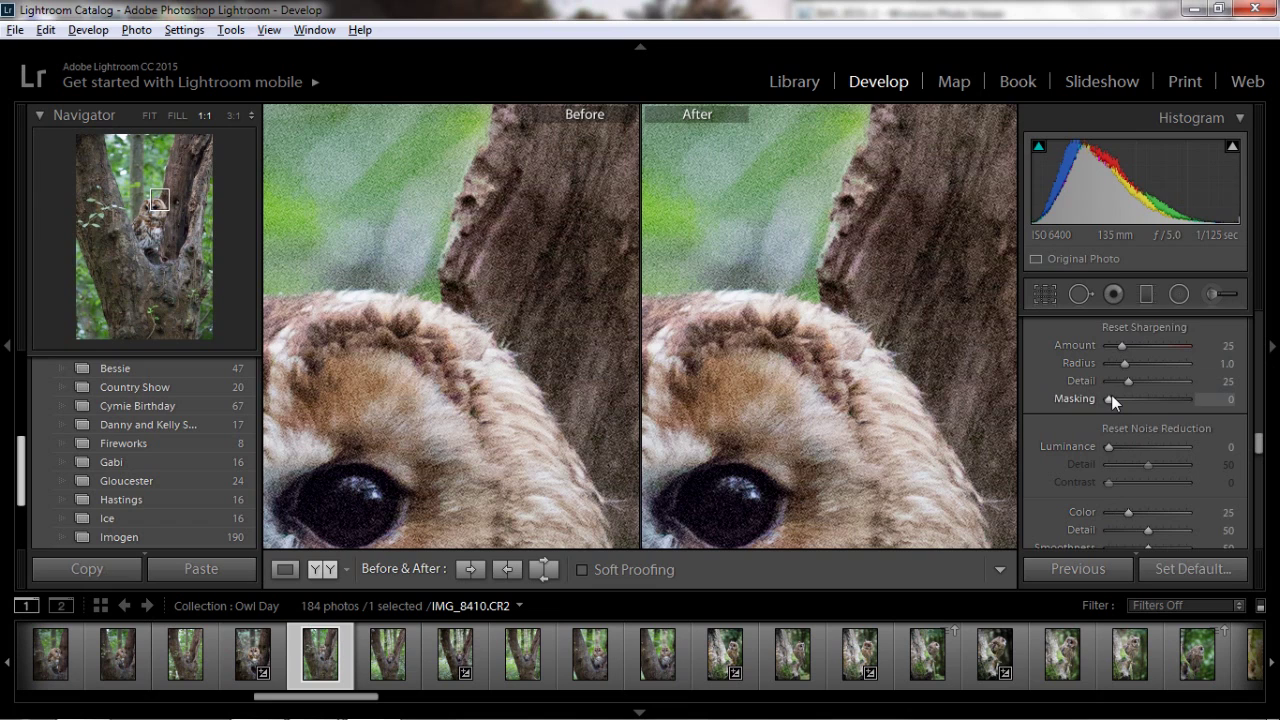
drag(1111, 396, 1183, 398)
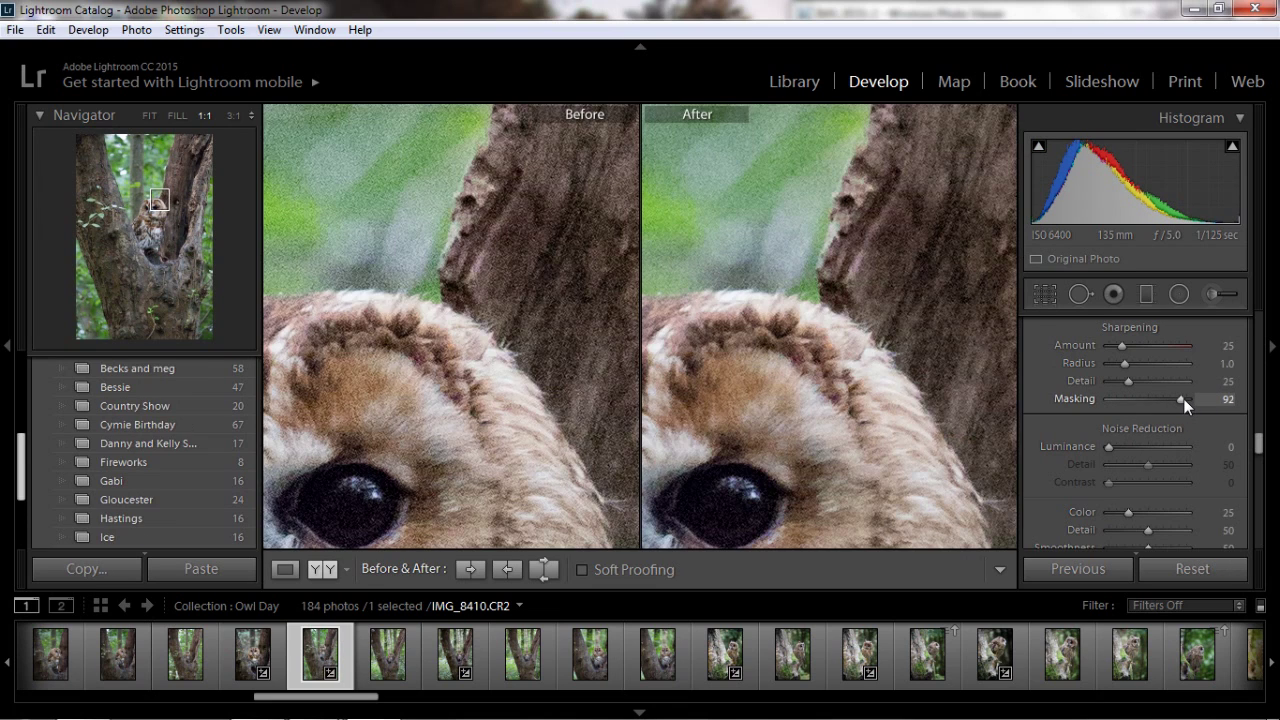
key(z)
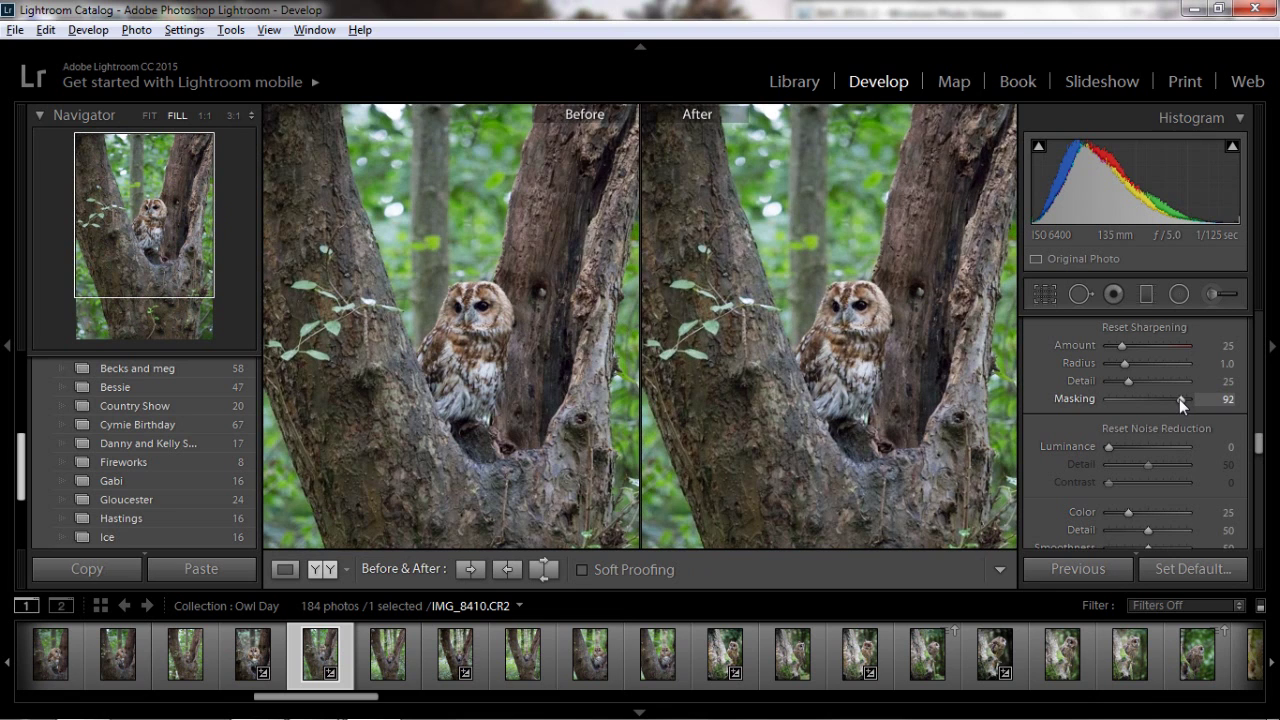
mouse_move(1179, 399)
mouse_down()
mouse_move(1193, 399)
mouse_move(1169, 399)
mouse_up()
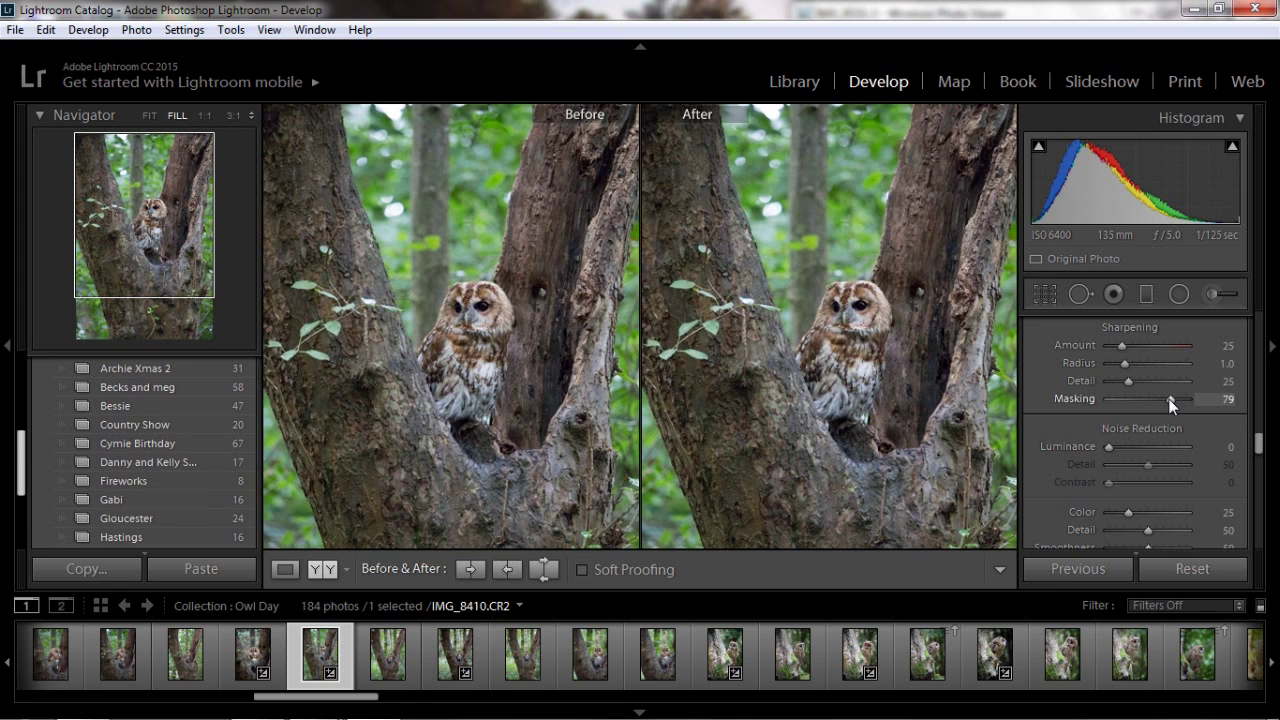
key(z)
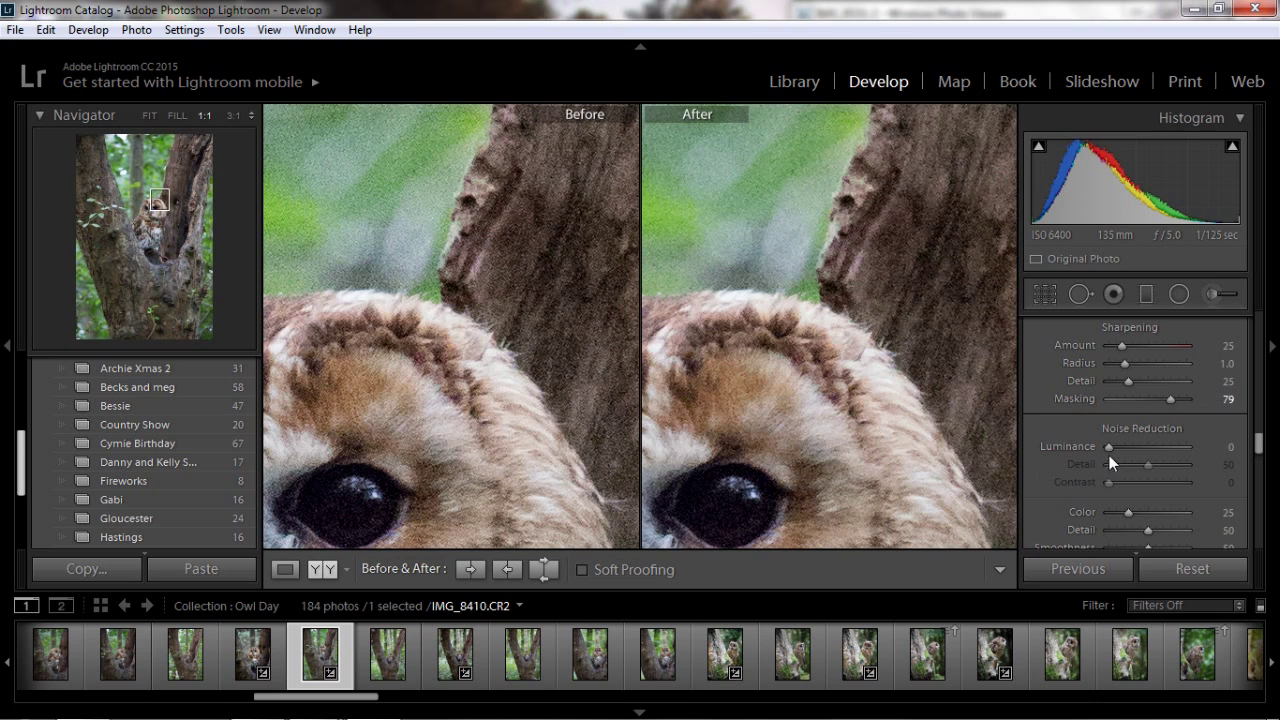
- Test high noise-reduction values, then settle Luminance at 57 and noise Detail at 52
drag(1108, 447, 1143, 450)
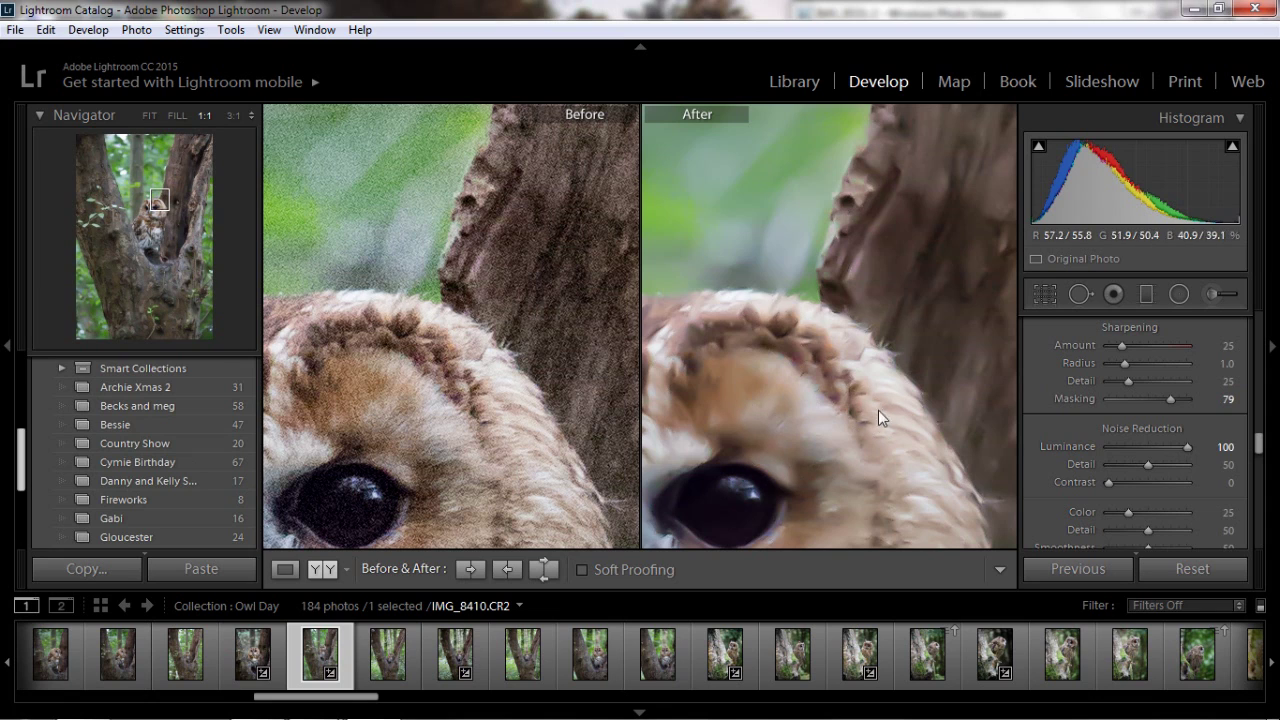
drag(1147, 463, 1202, 471)
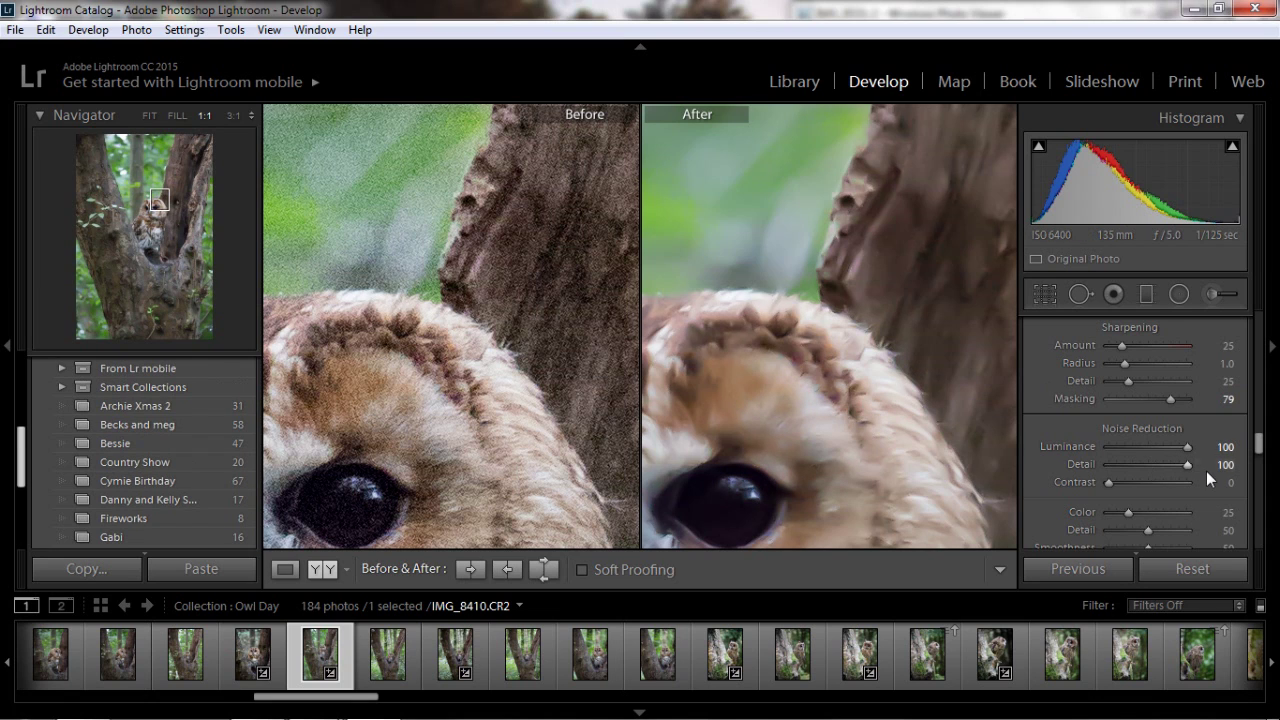
drag(1186, 466, 1262, 480)
drag(1185, 446, 1152, 447)
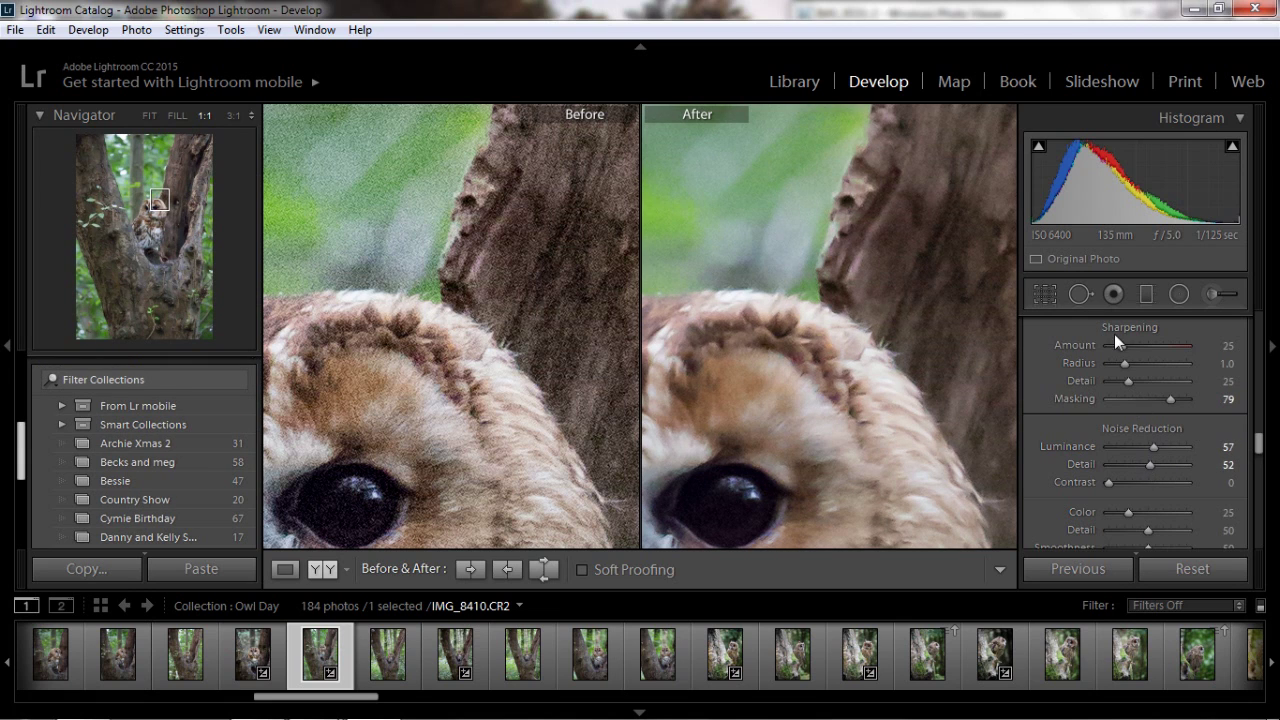
- Set sharpening Amount 68 and Radius 1.3, trying higher Detail before settling at 39
drag(1120, 345, 1144, 346)
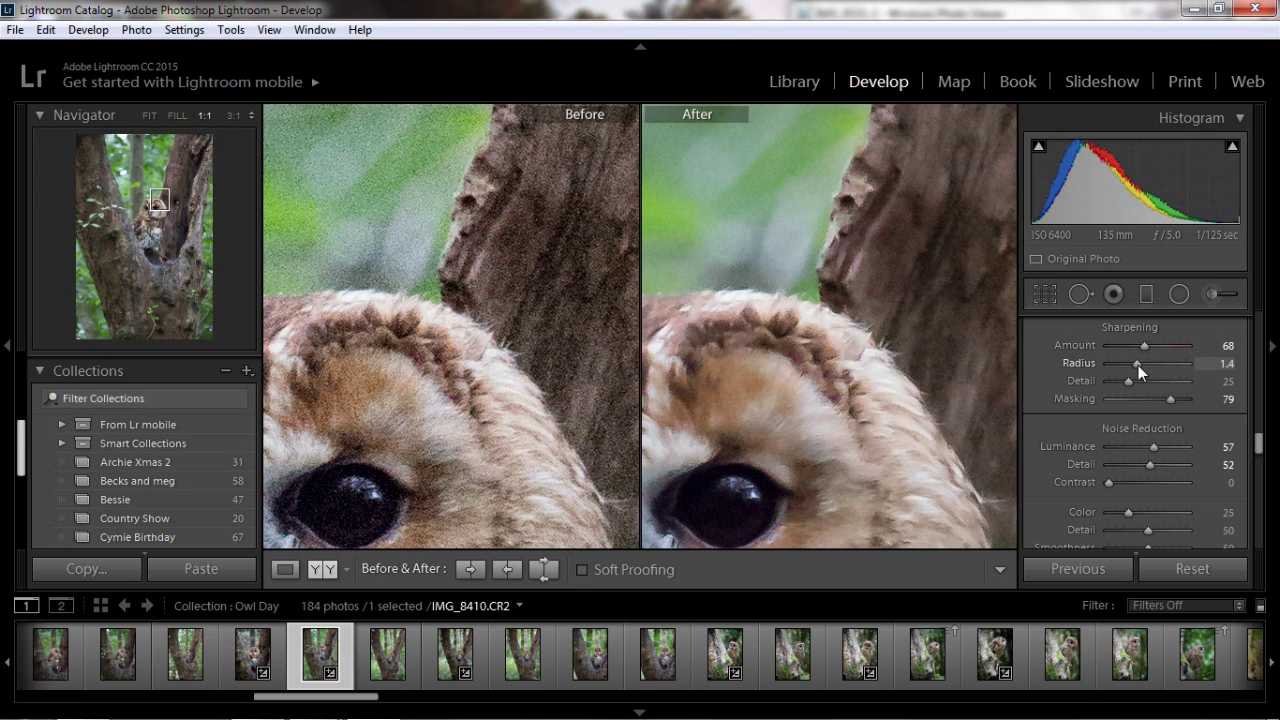
drag(1128, 382, 1224, 386)
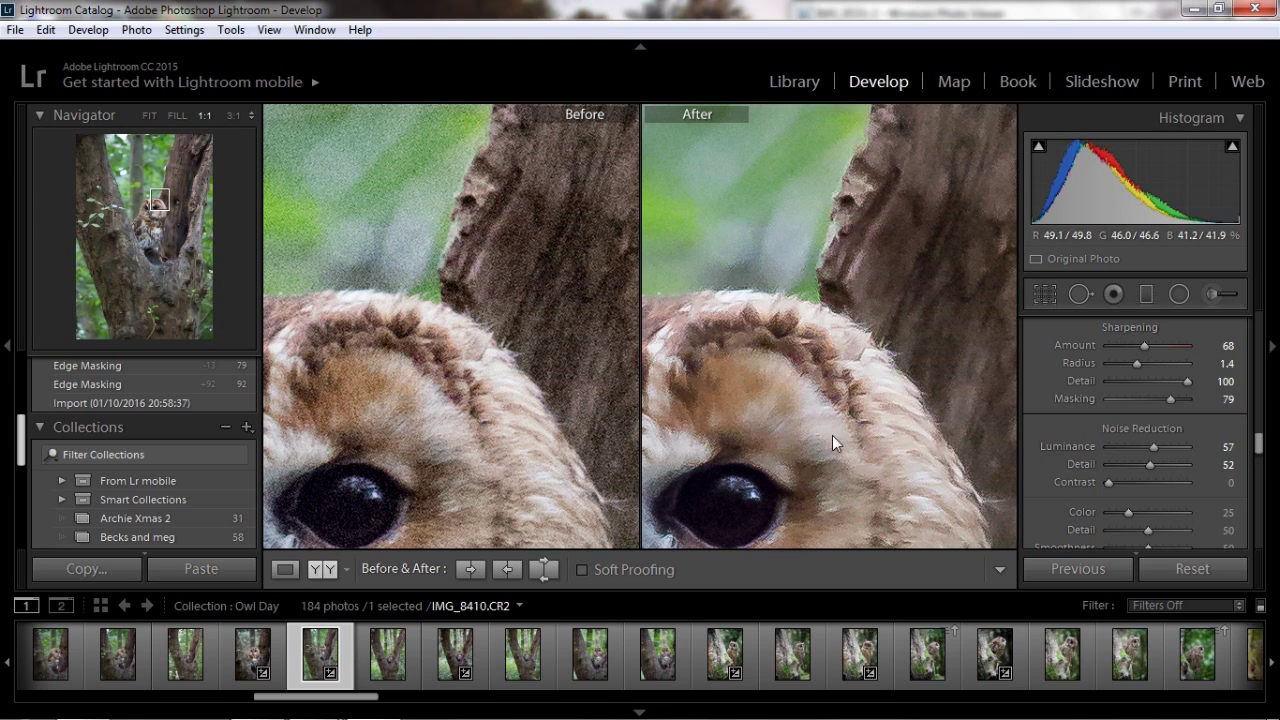
drag(1186, 377, 1139, 382)
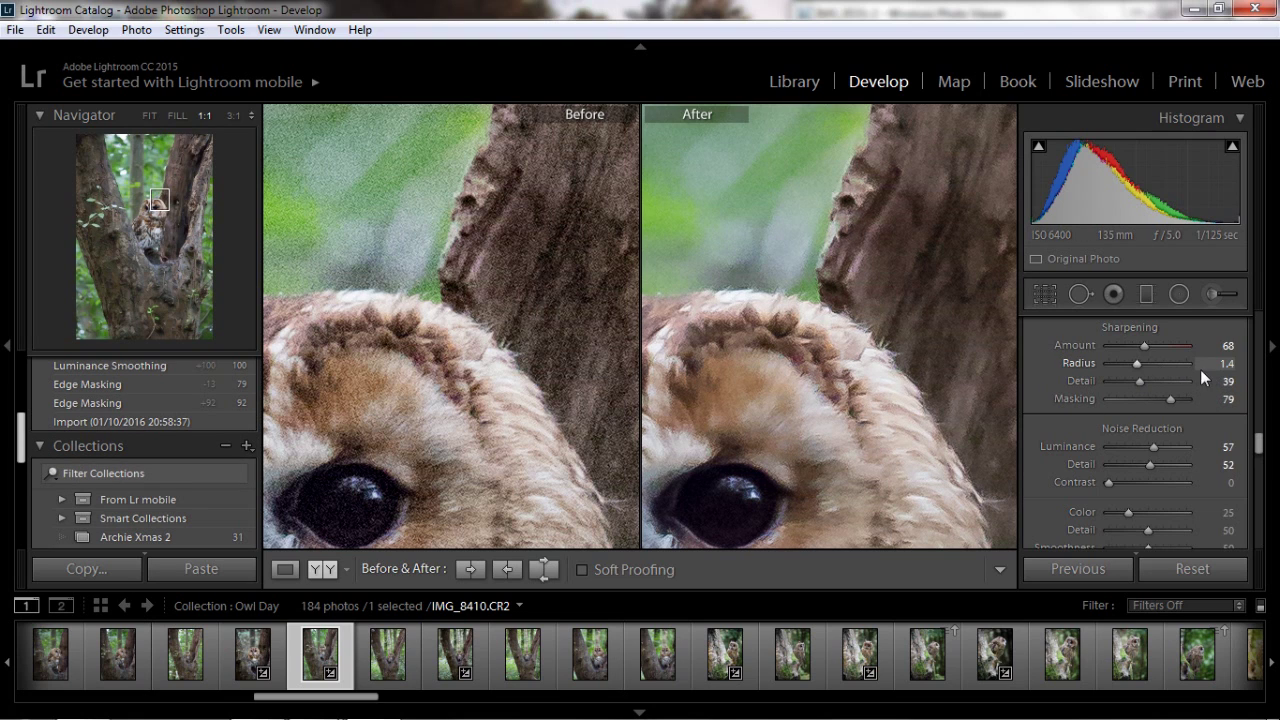
mouse_move(1136, 362)
mouse_down()
mouse_move(1198, 365)
mouse_move(1095, 367)
mouse_move(1150, 366)
mouse_move(1137, 367)
mouse_up()
- Zoom the tree owl photo out from 1:1 to Fill to compare it before and after
click(681, 349)
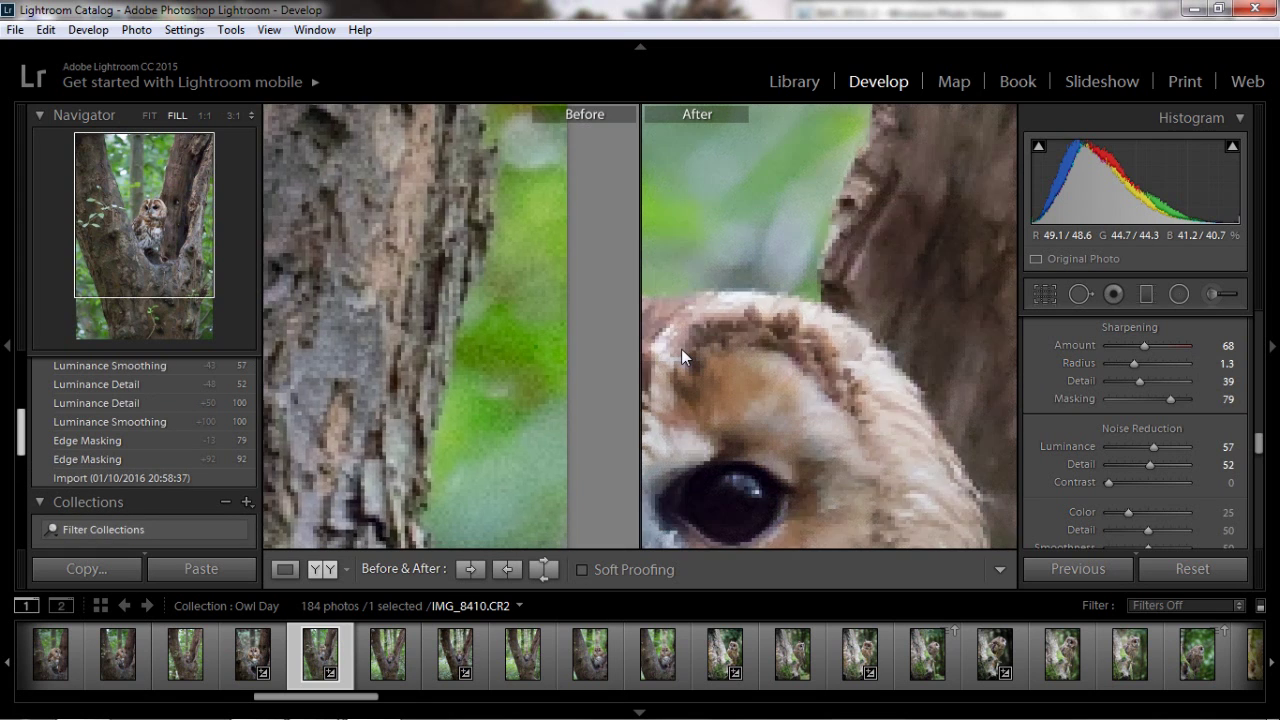